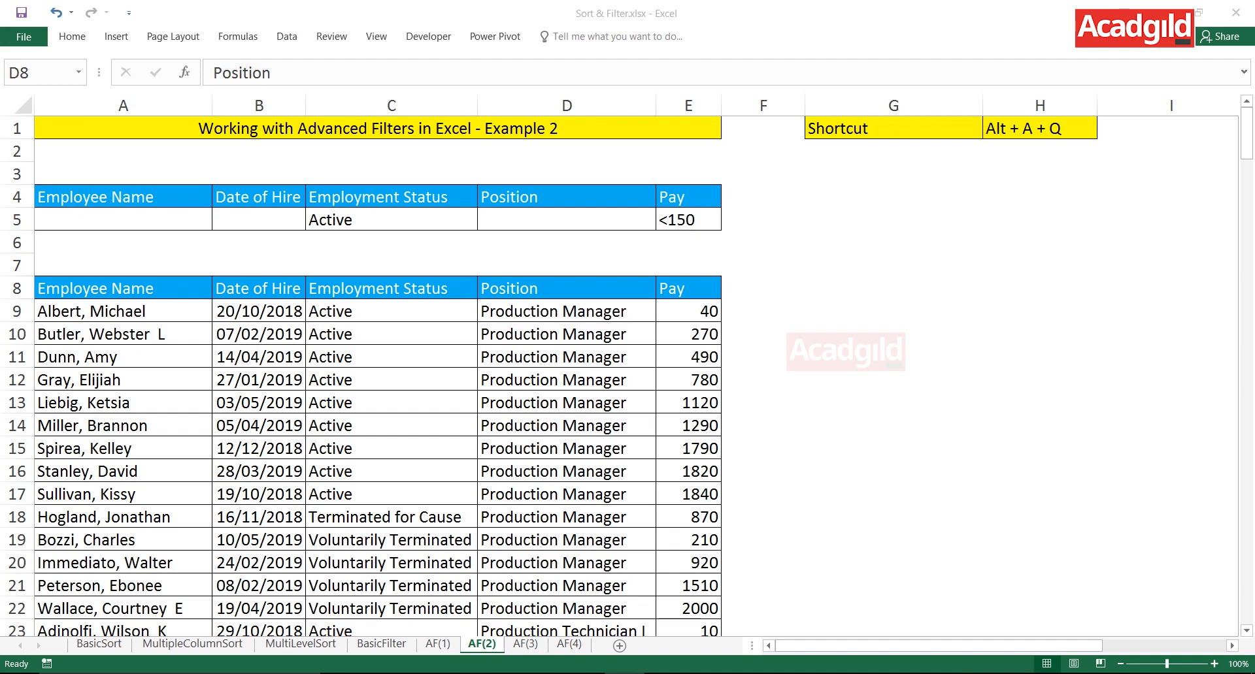
key("ctrl+Page_Up")
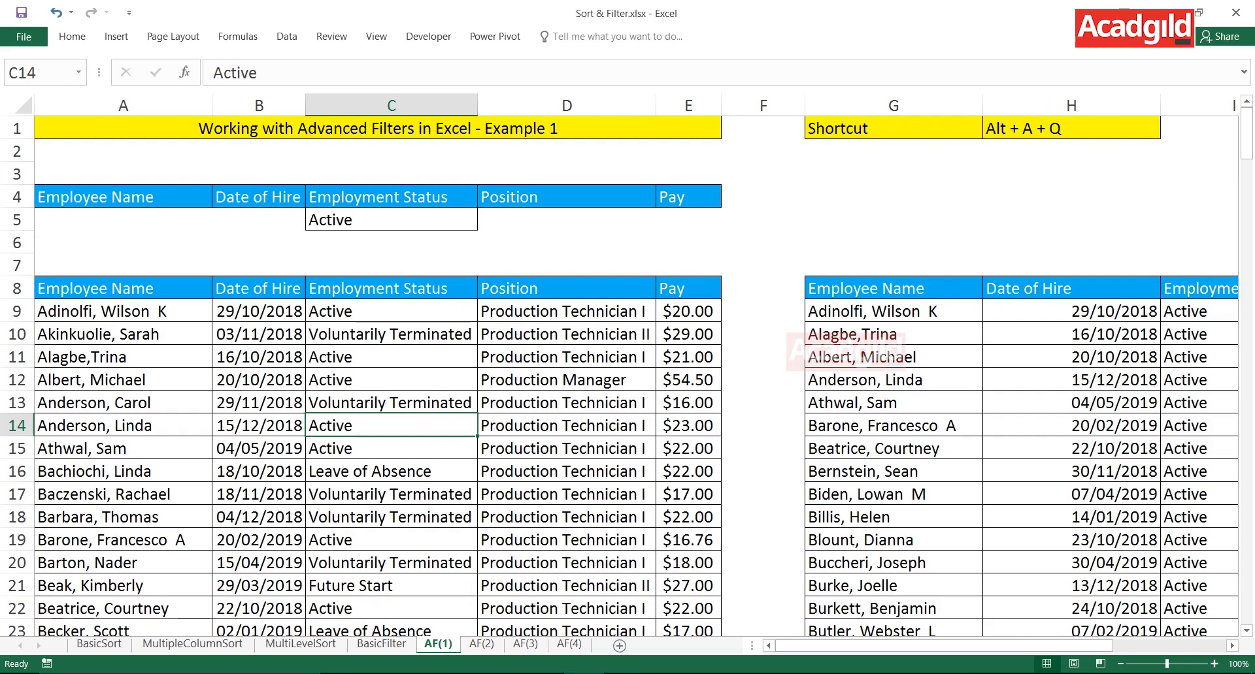
key("ctrl+Page_Down")
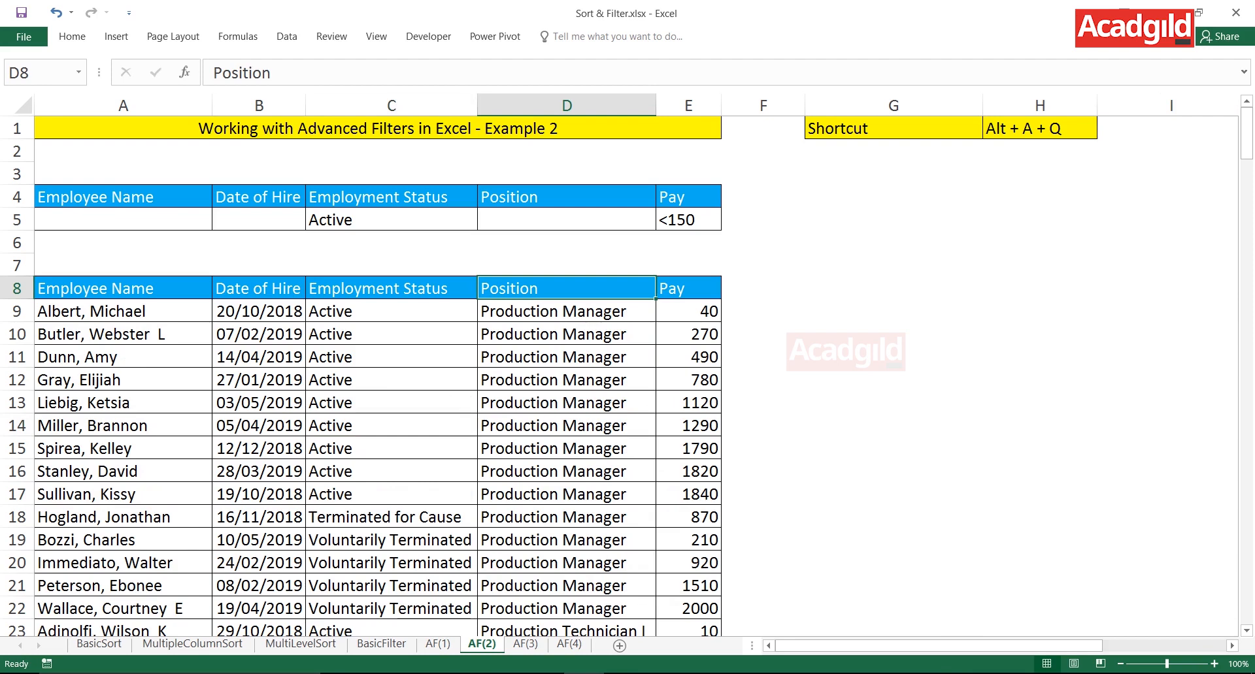
left_click(391, 426)
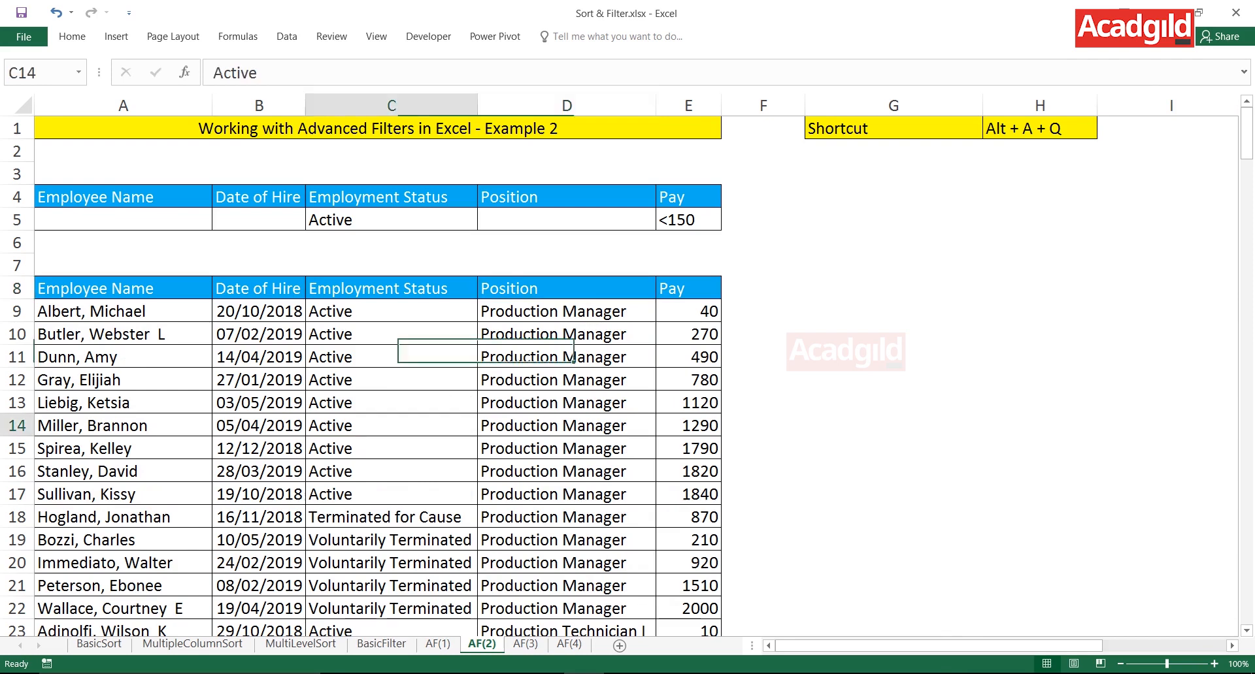
left_click(391, 404)
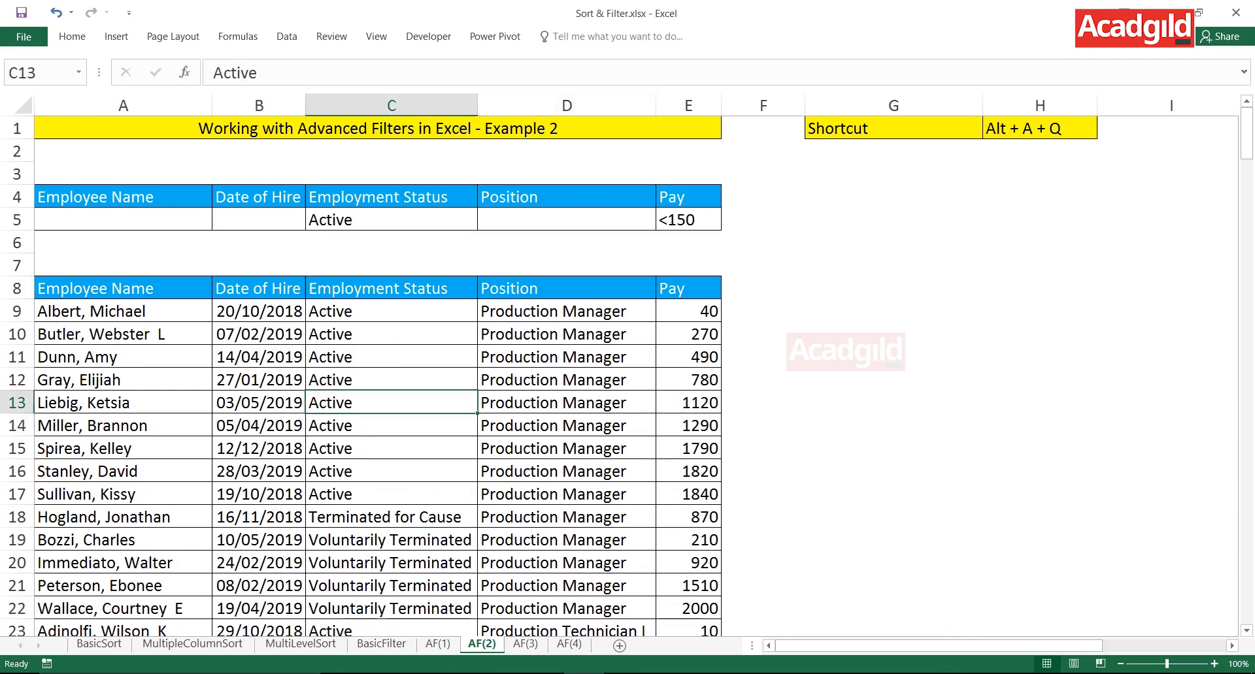
key("alt+a")
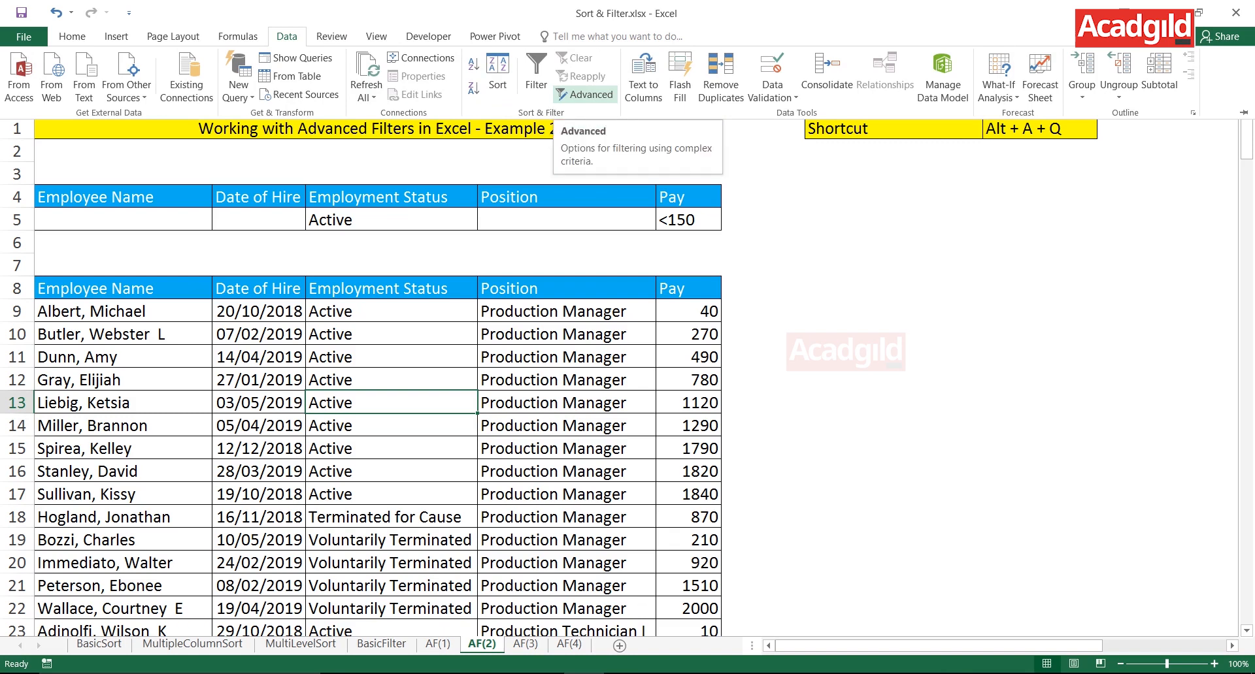
left_click(391, 403)
left_click(391, 381)
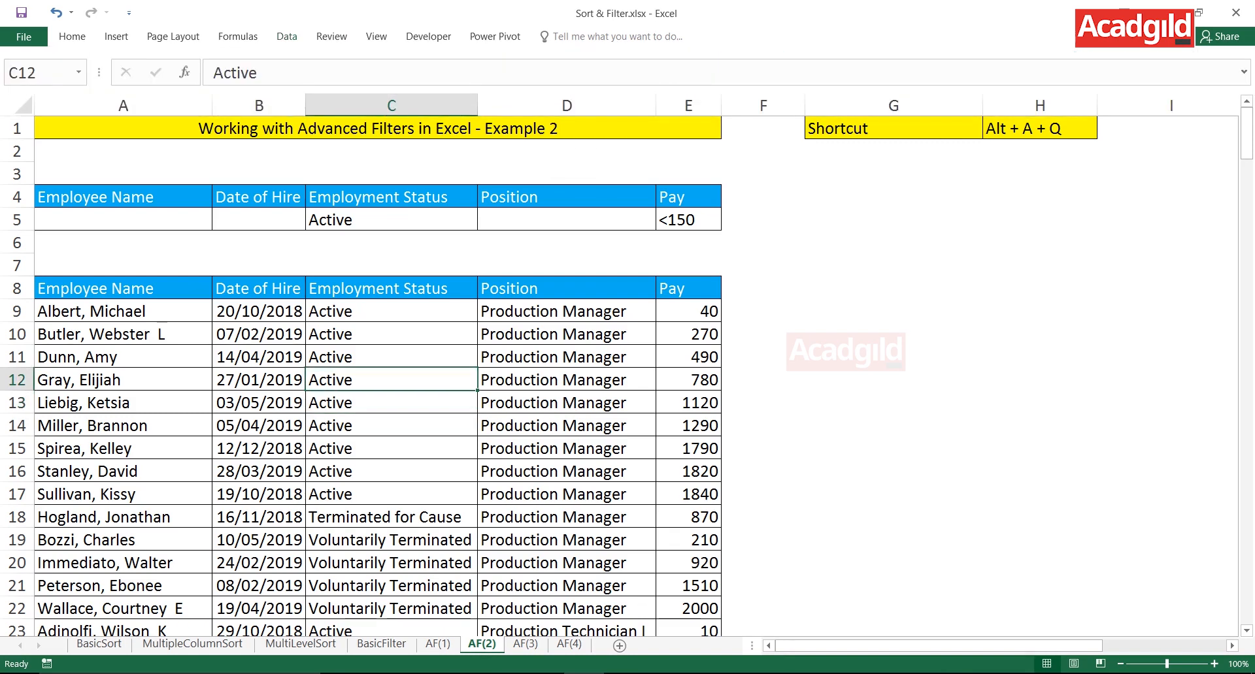
left_click(391, 403)
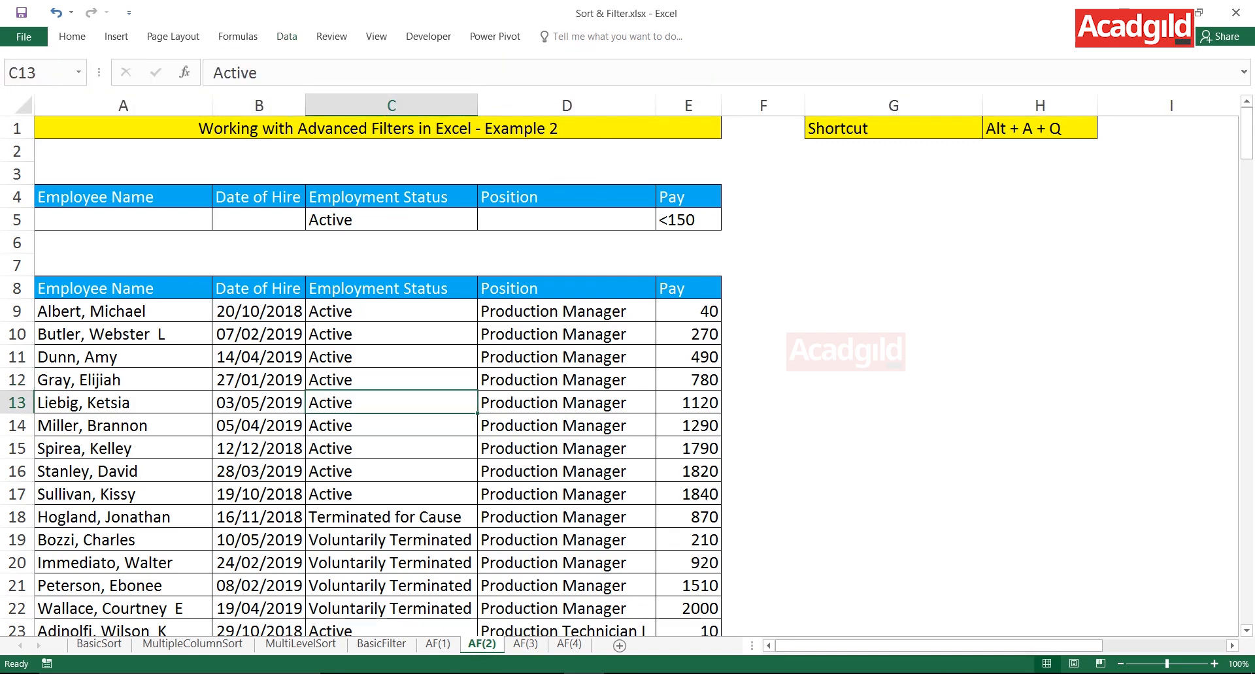
key("alt")
key("a")
key("q")
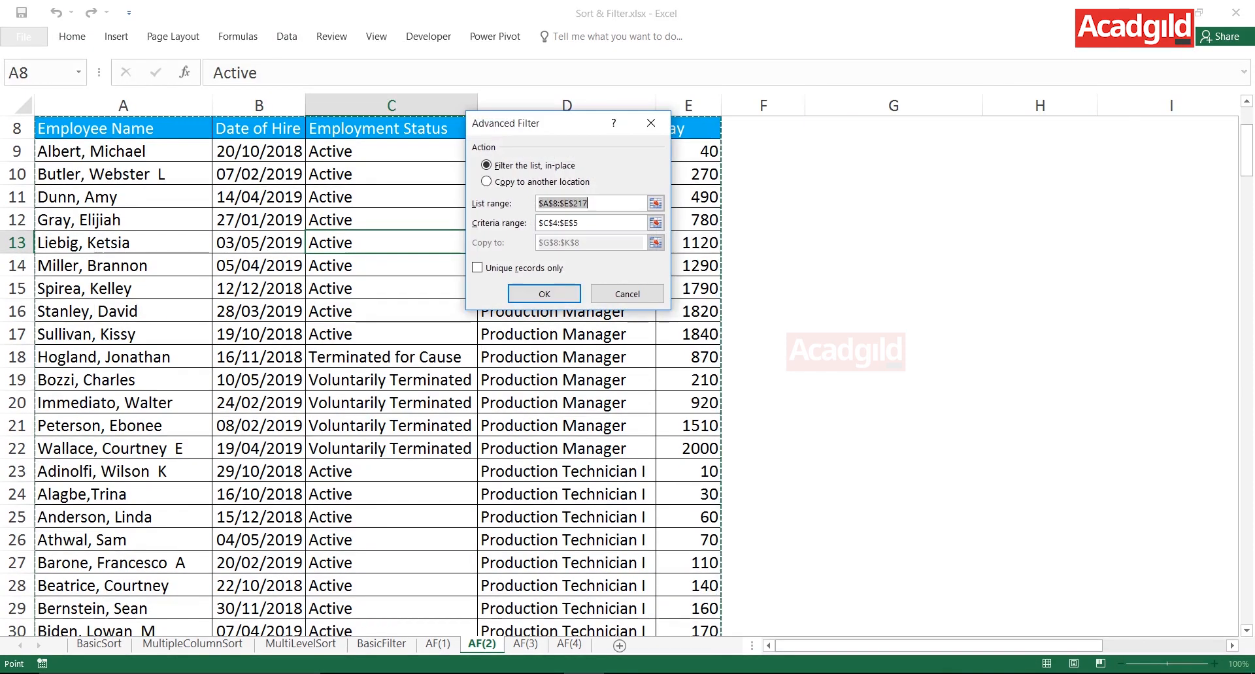
key("Return")
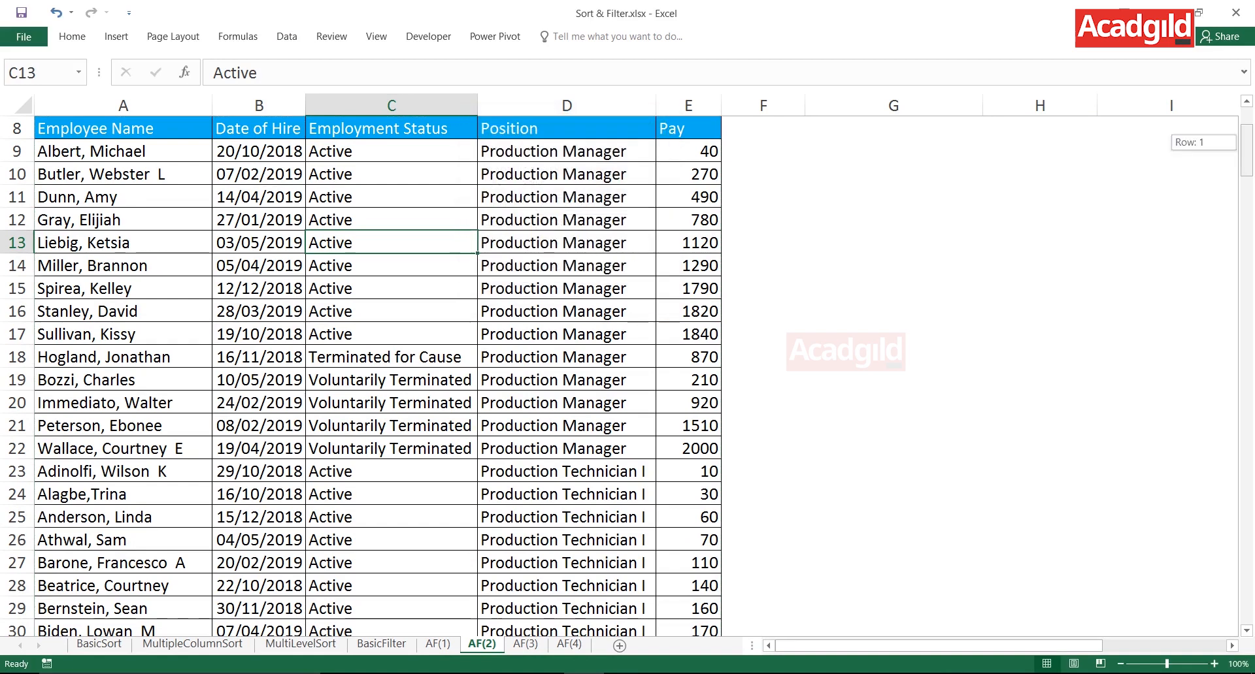
left_click_drag(1247, 151, 1247, 124)
- Highlight the shortcut note in G1:H1
left_click_drag(893, 128, 1039, 129)
key("shift+Left")
key("shift+Right")
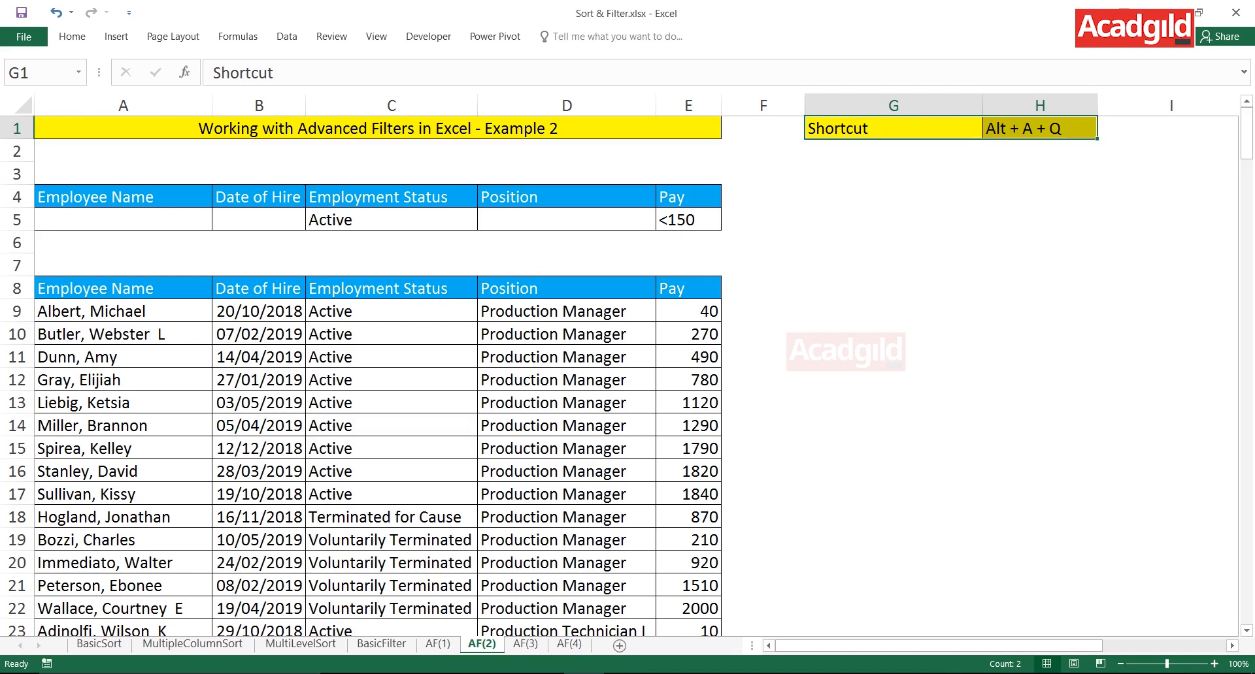
- Open the Advanced Filter settings for the employee table and move the dialog clear of the criteria block
left_click(391, 357)
key("alt")
key("a")
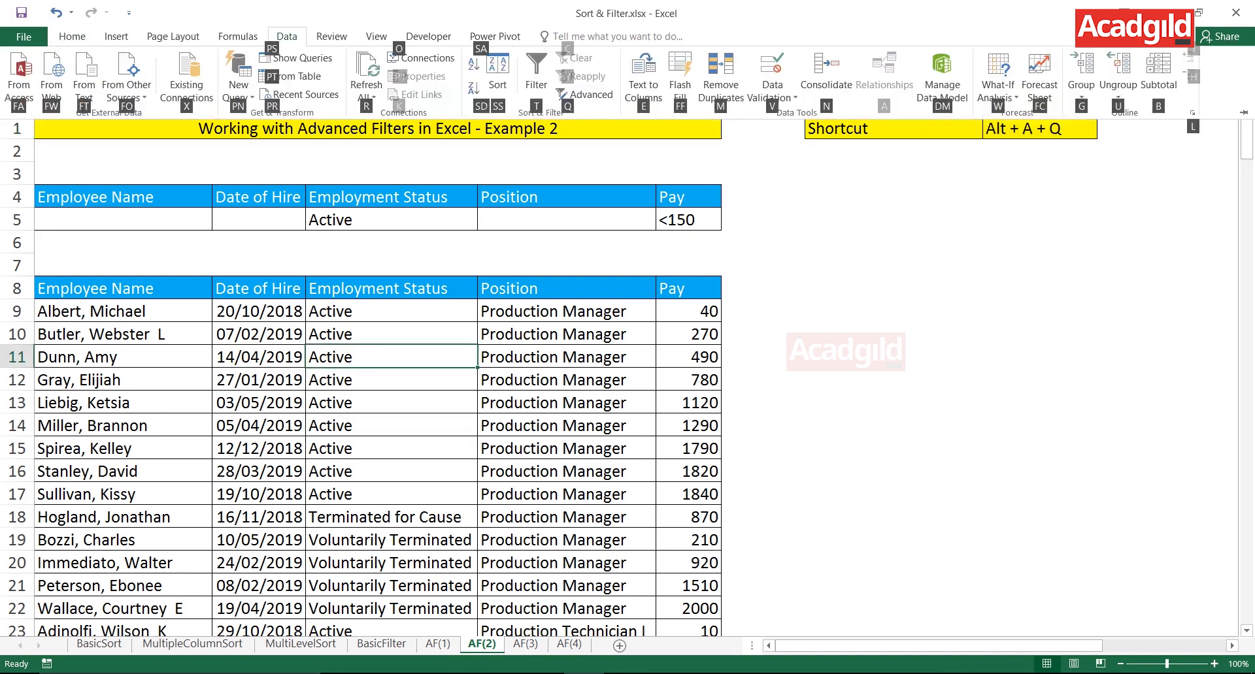
key("q")
scroll(359, 372, "up", 3)
left_click_drag(529, 123, 889, 148)
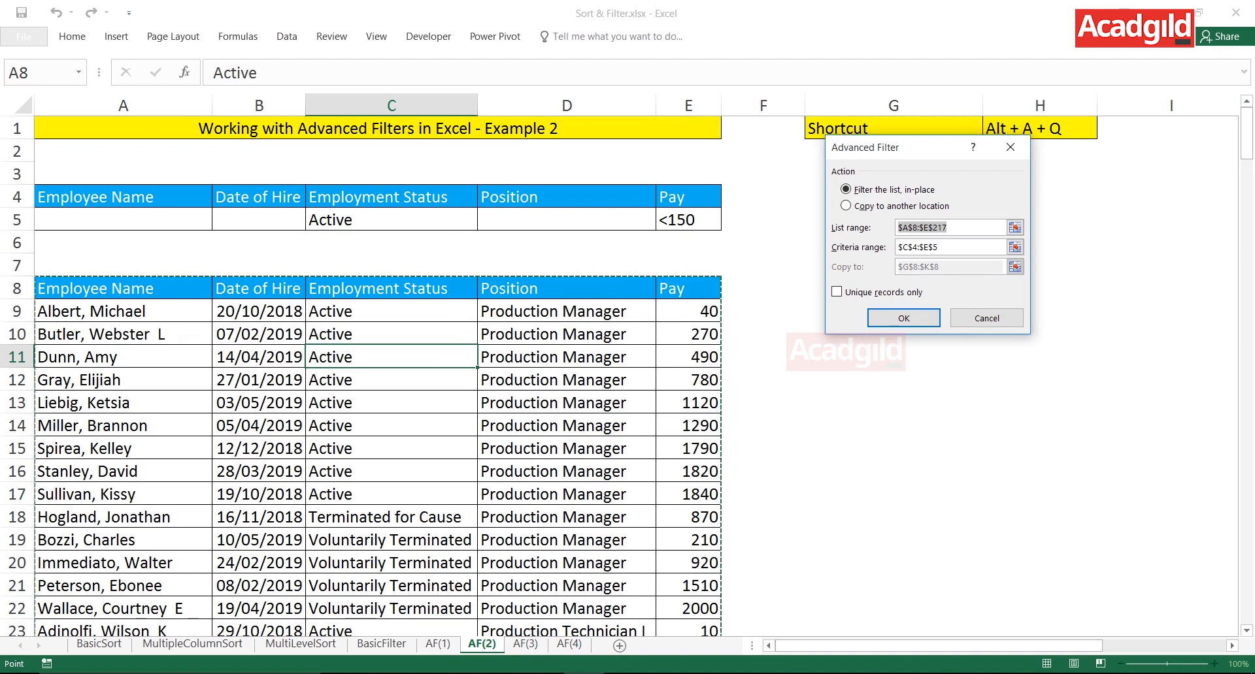
- Replace the Advanced Filter's criteria range with A4:E5, covering all the criteria headers and the row below them
left_click(945, 247)
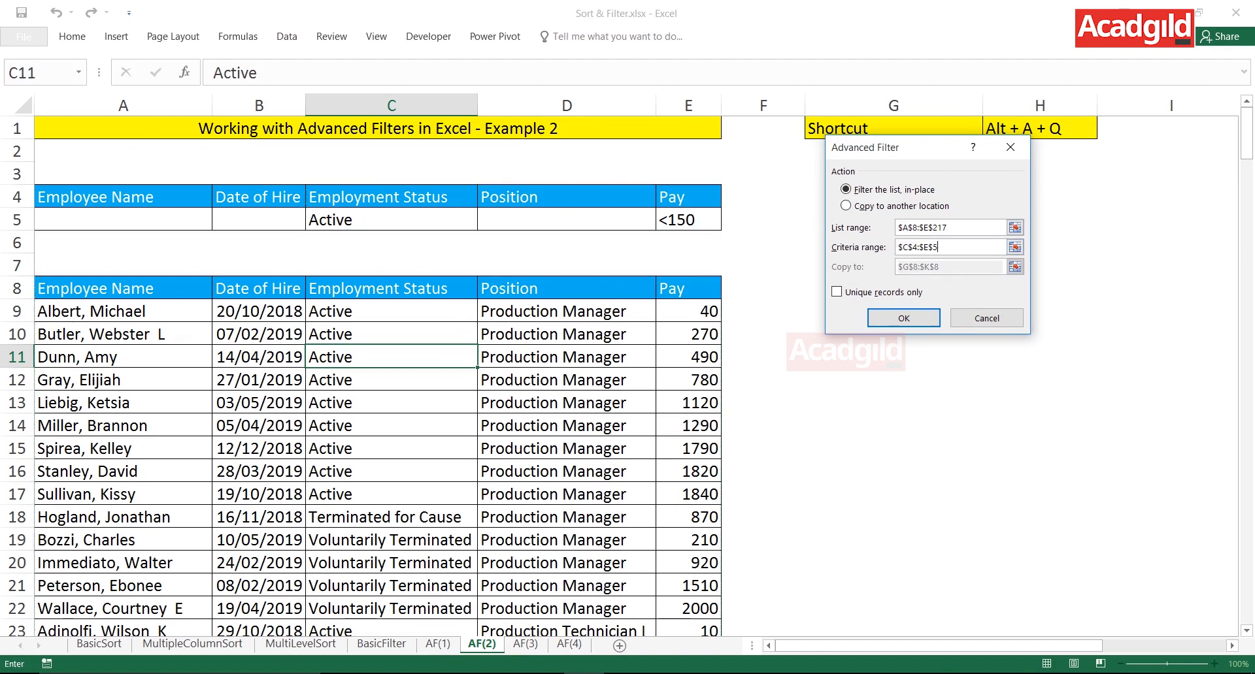
key("shift+Home")
key("BackSpace")
left_click_drag(123, 198, 689, 223)
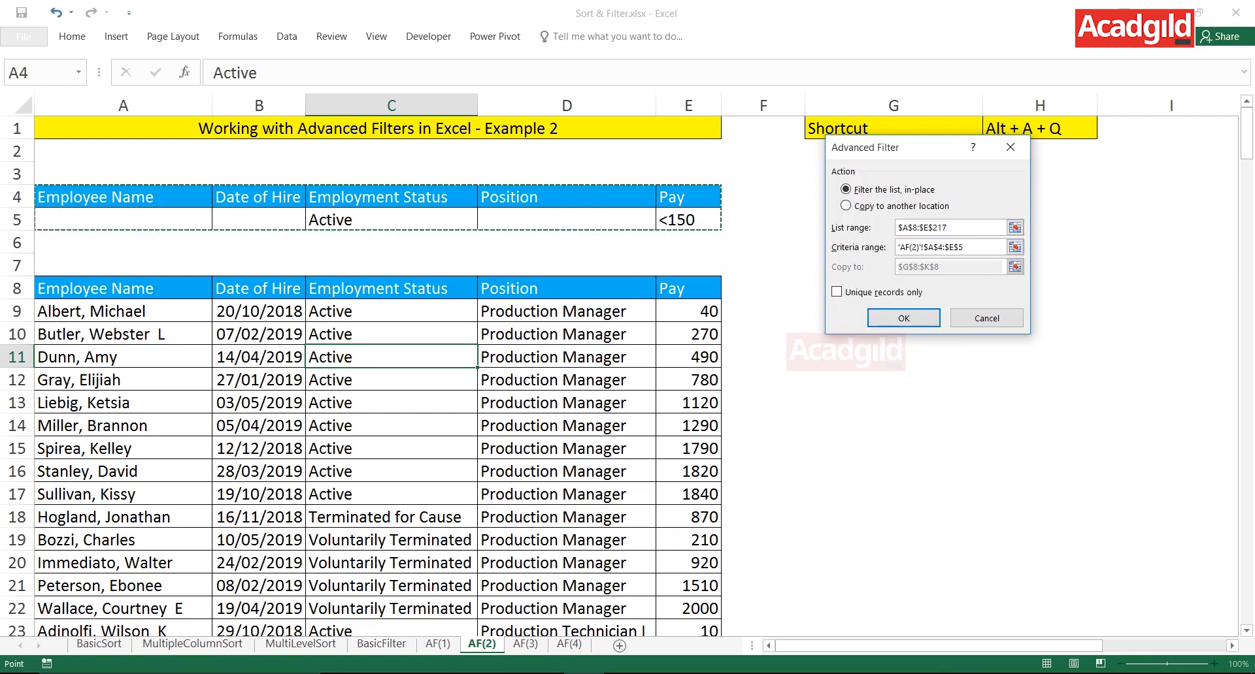
left_click(307, 196)
left_click_drag(390, 197, 688, 221)
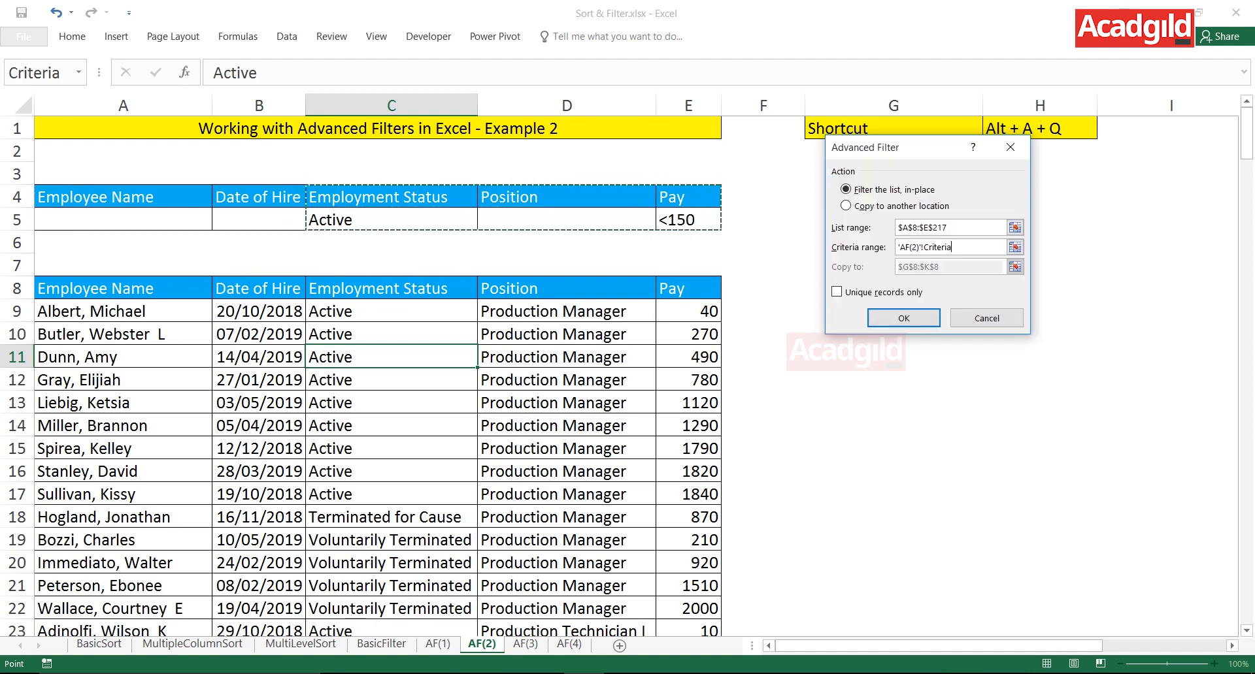
left_click_drag(123, 198, 688, 221)
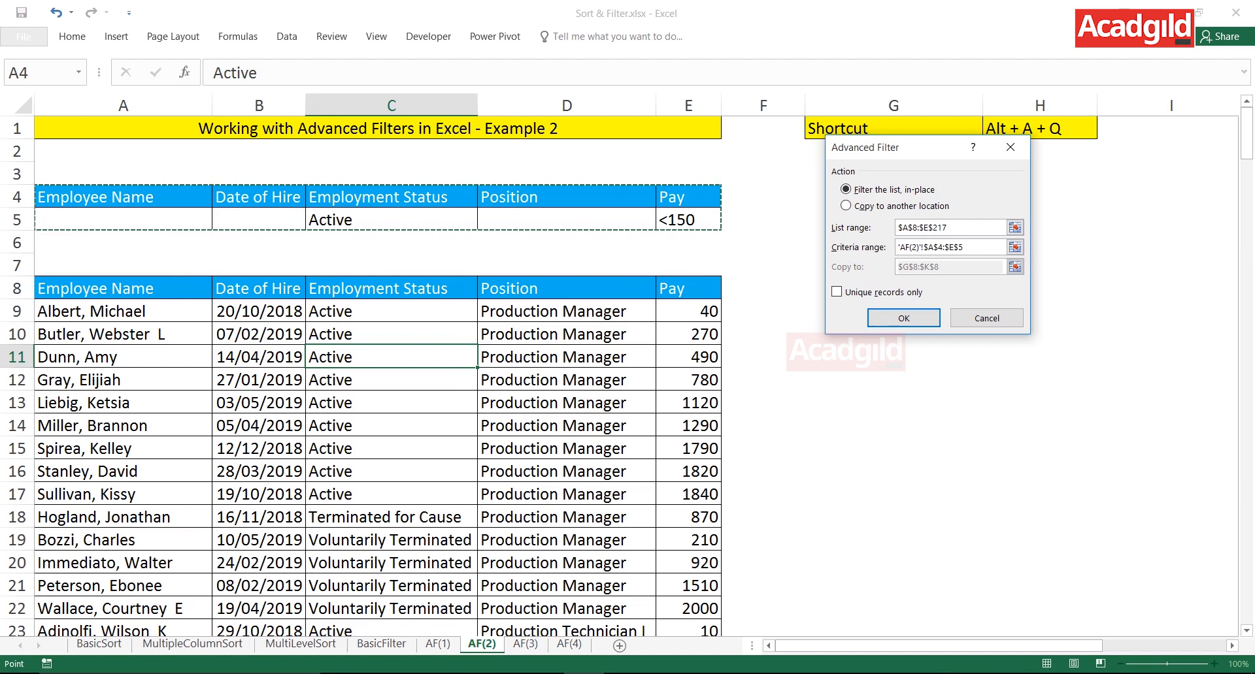
- Have the filter results copied to another location starting at G8, and run the filter
key("alt+o")
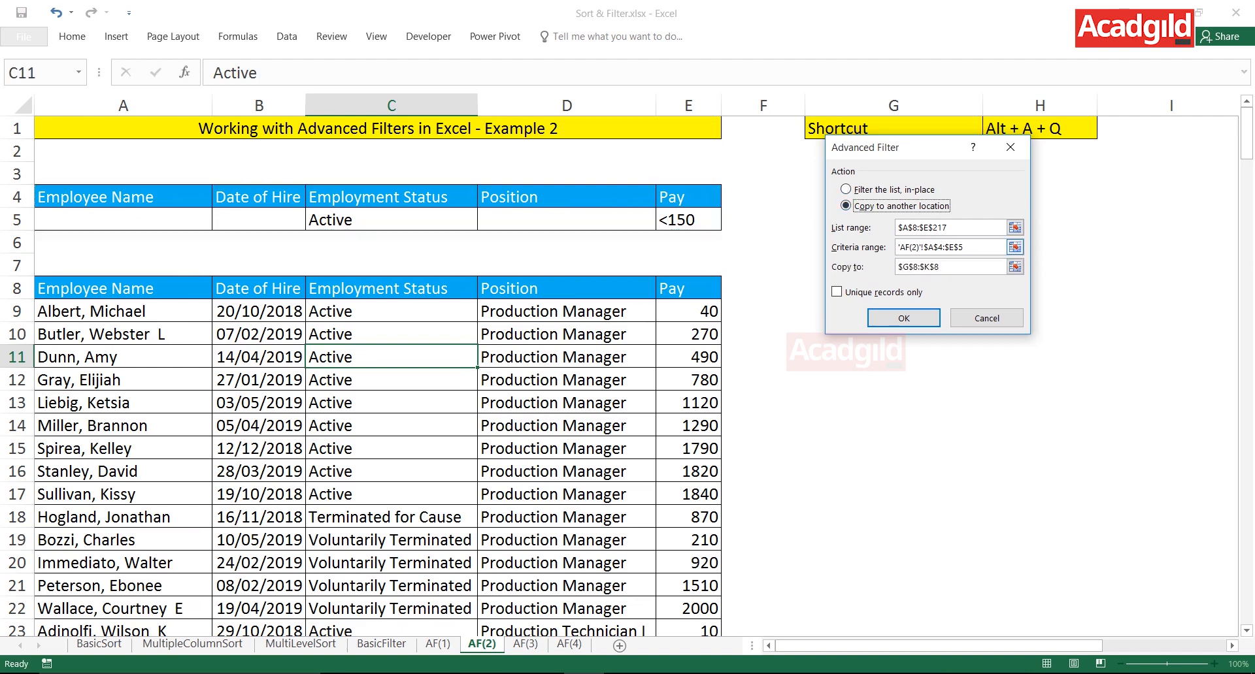
key("alt+t")
left_click(450, 288)
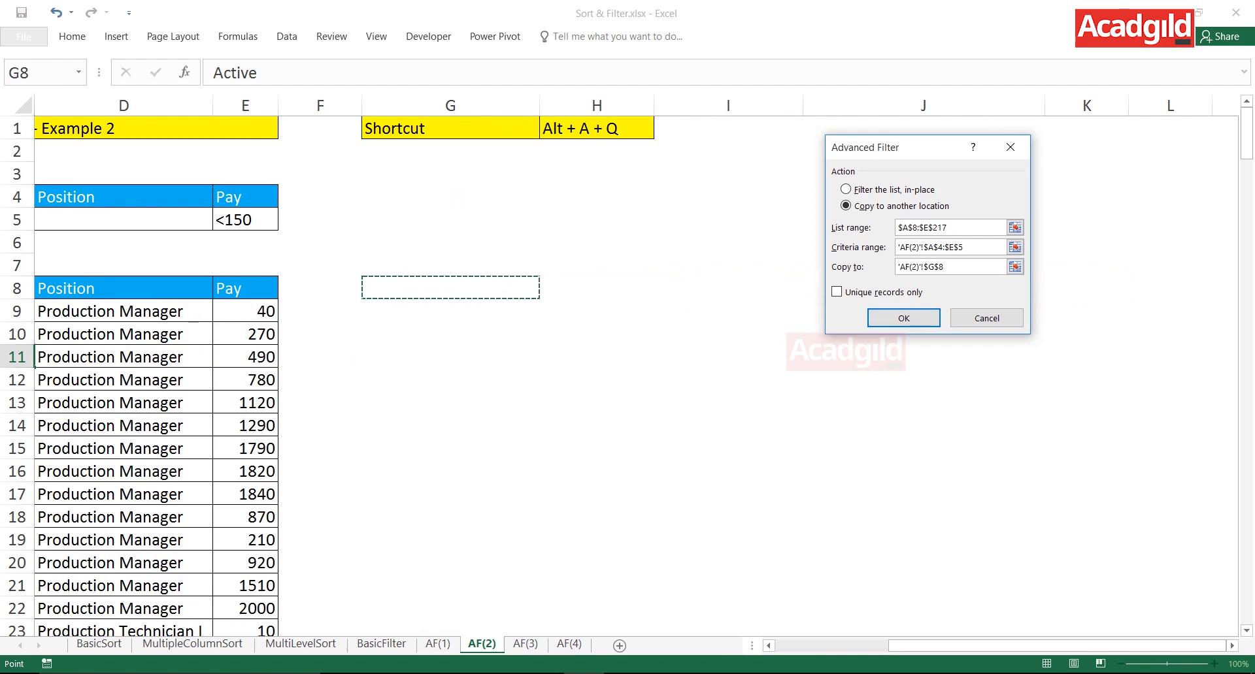
left_click(904, 318)
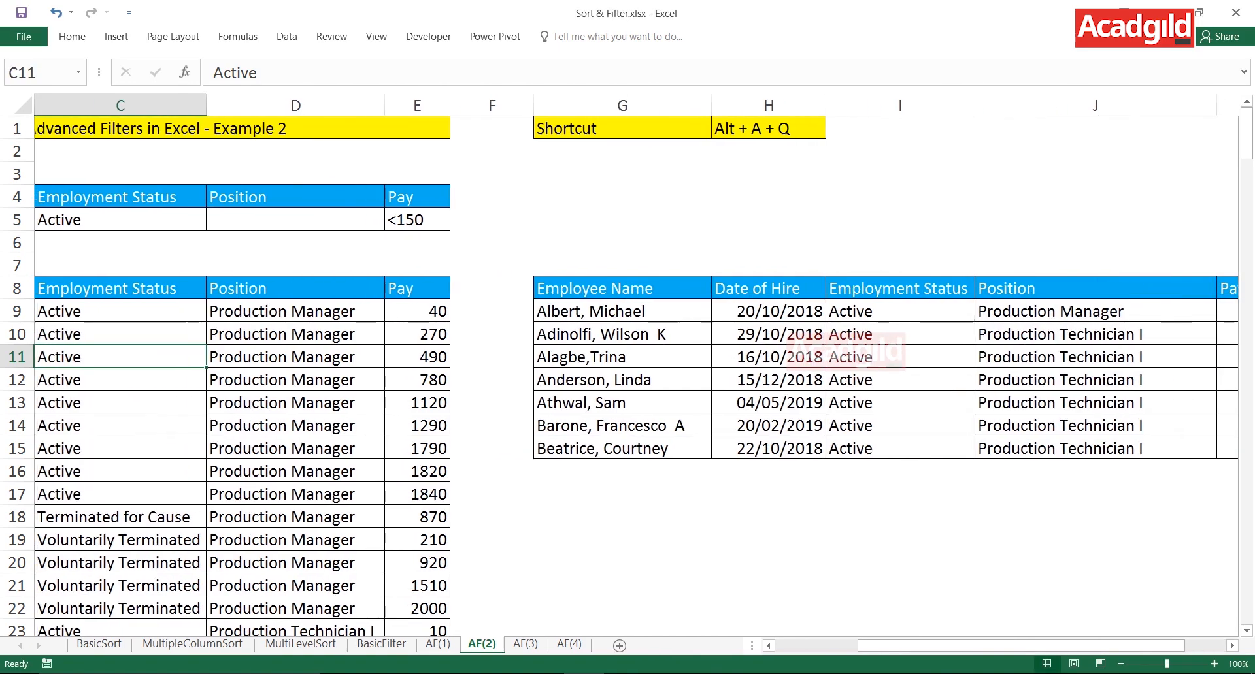
- Compare the Employment Status and Pay criteria with the matching columns of the extracted records
left_click_drag(121, 197, 120, 220)
left_click_drag(417, 198, 417, 220)
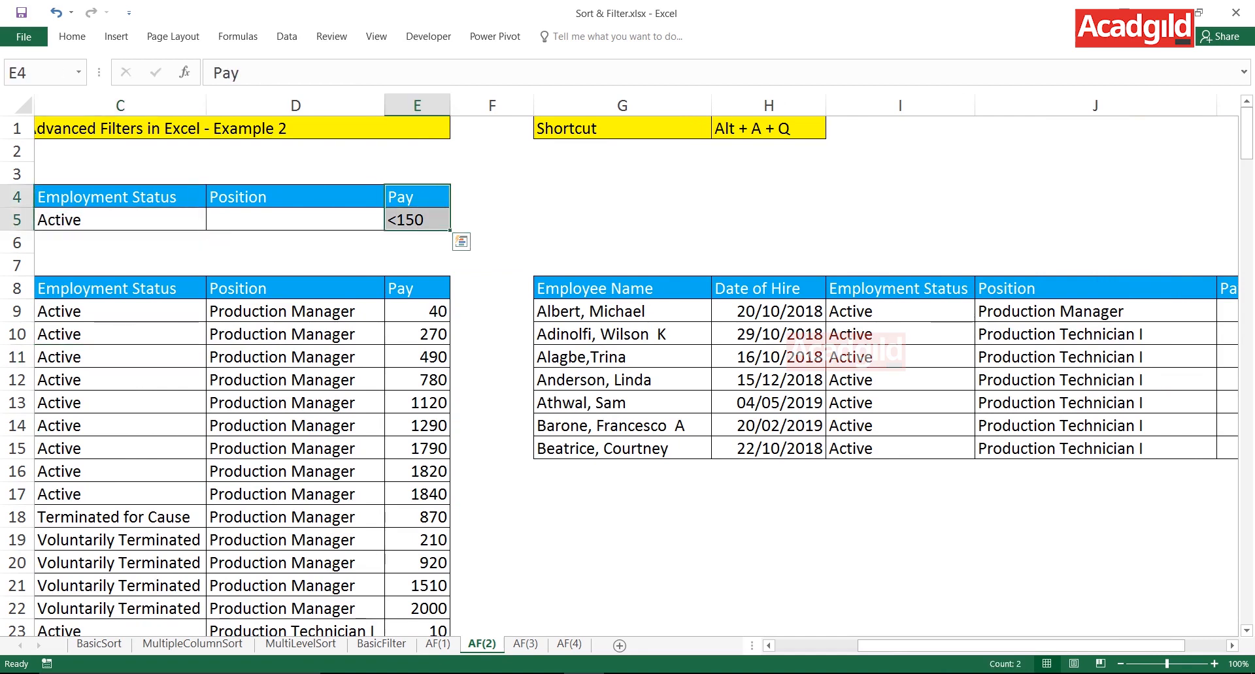
left_click(899, 312)
key("Right")
key("Right")
key("Right")
key("Right")
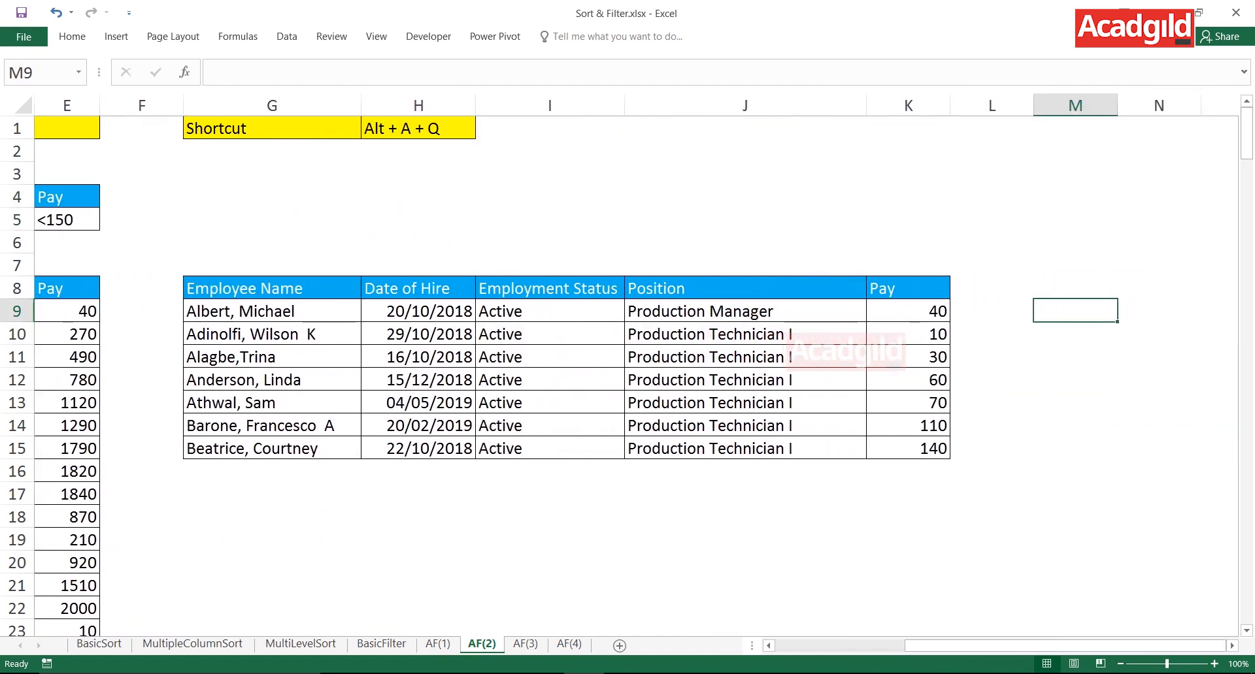
left_click_drag(549, 288, 549, 426)
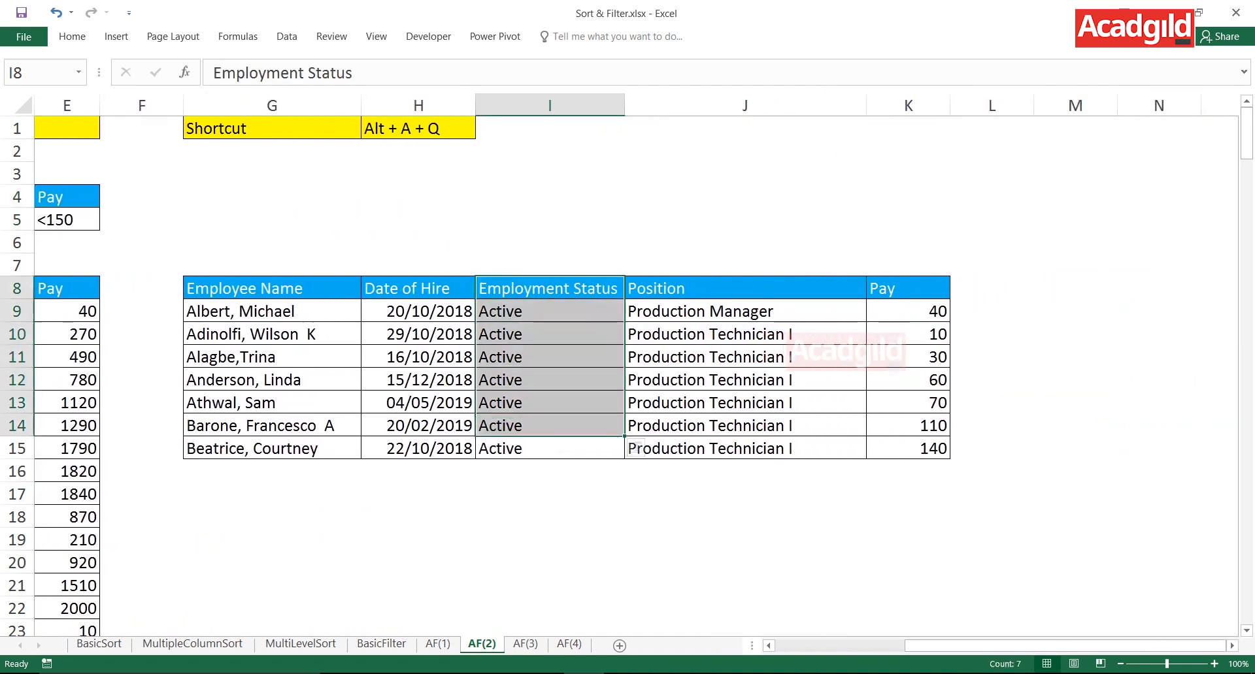
left_click_drag(907, 288, 908, 448)
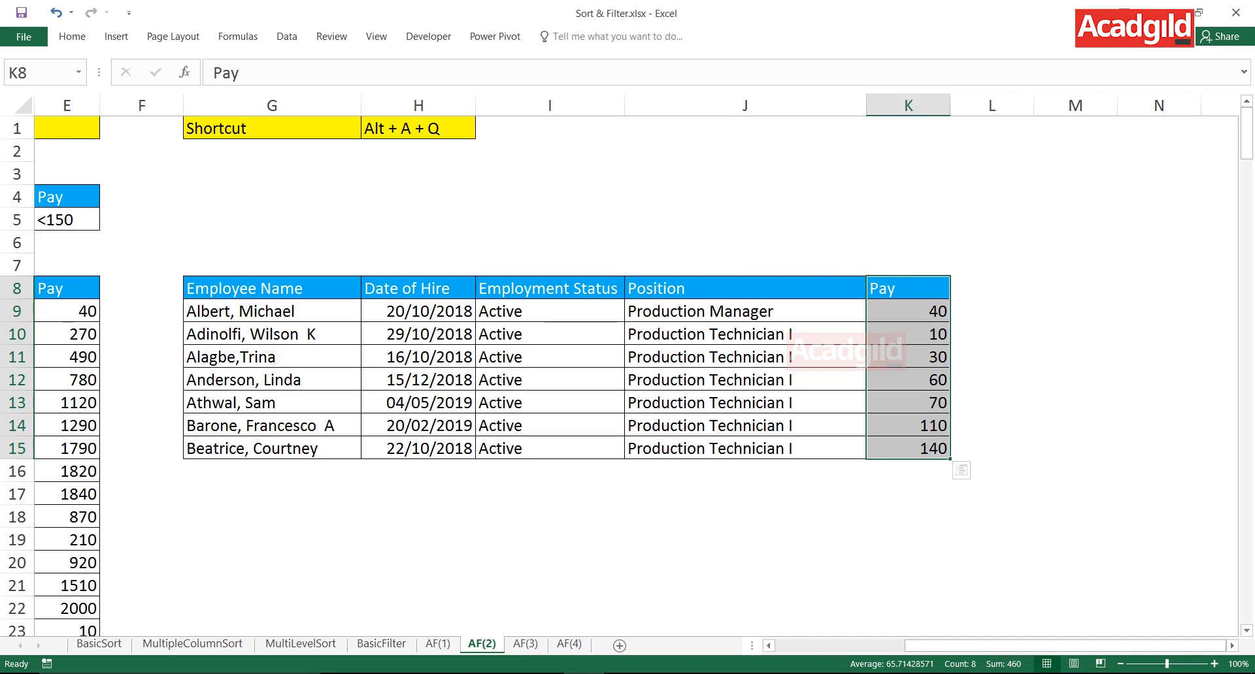
left_click_drag(67, 197, 67, 219)
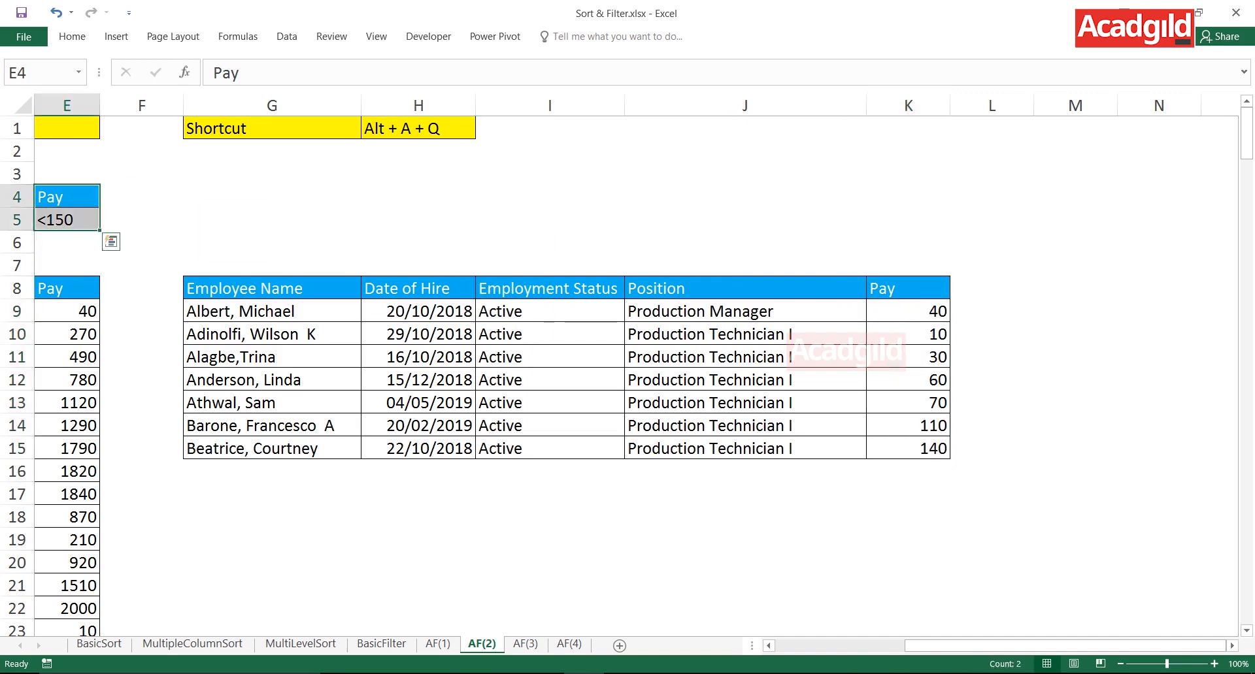
left_click_drag(908, 289, 908, 448)
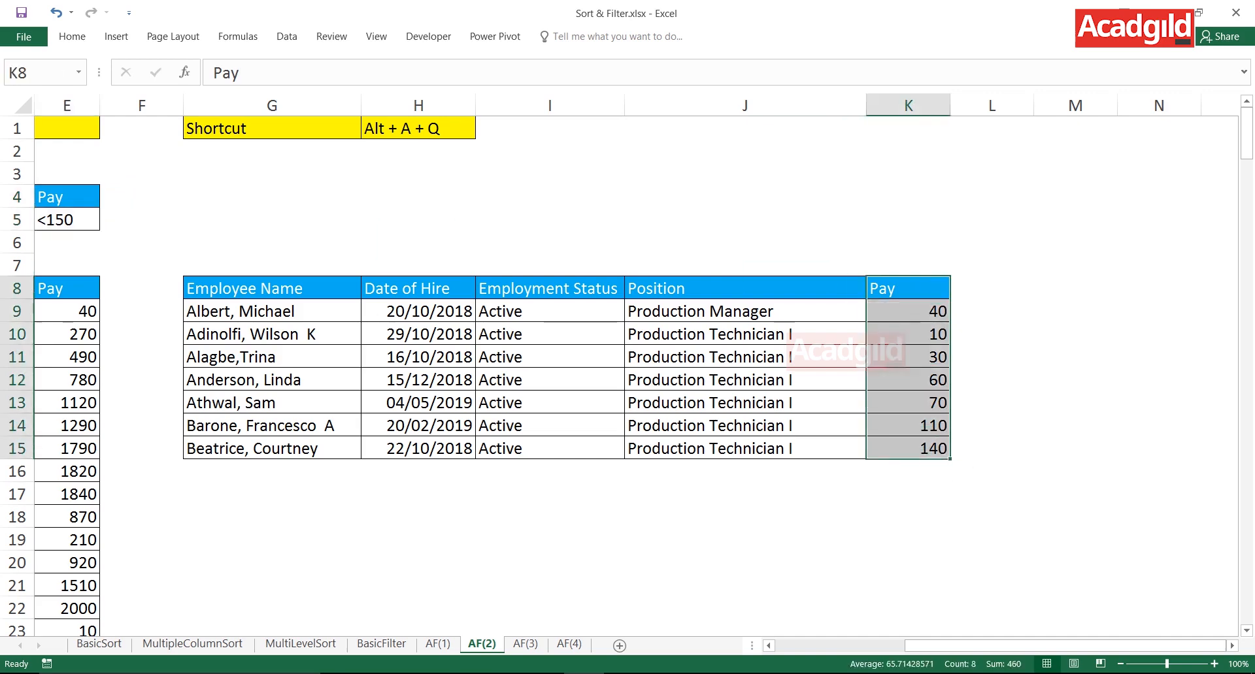
- Change the Pay criterion in E5 to <200
key("Left")
key("Left")
key("Down")
key("Down")
key("Left")
key("Left")
key("Left")
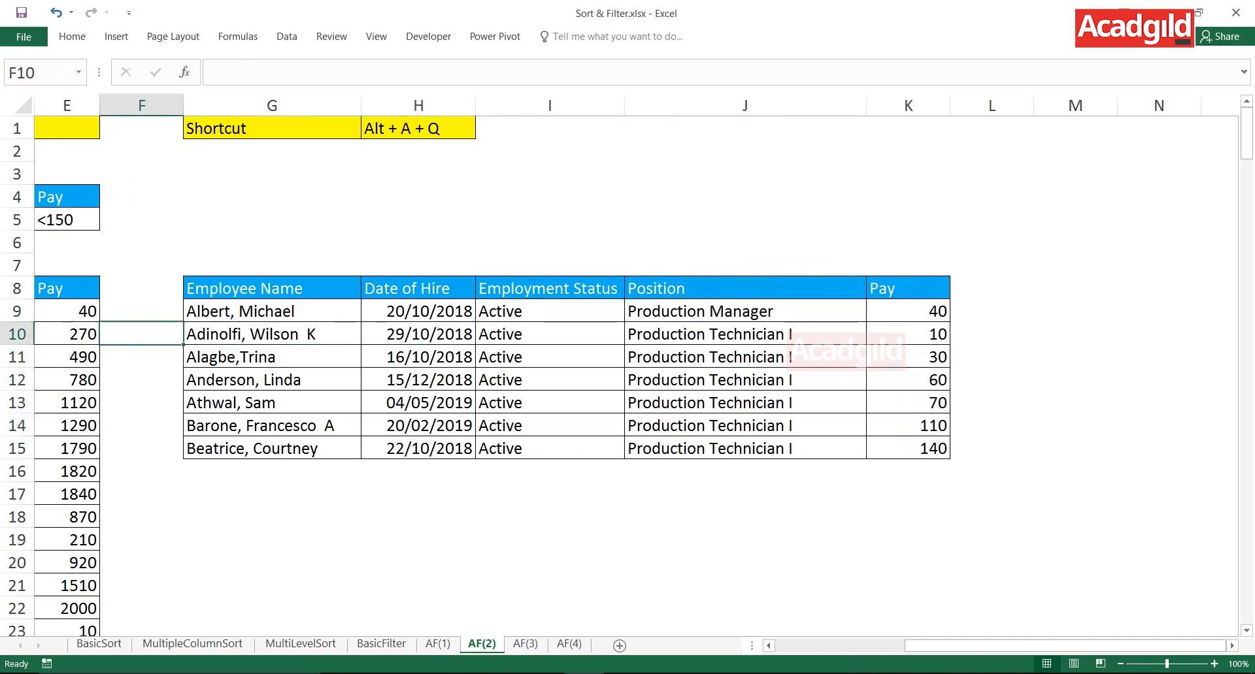
key("Down")
key("Down")
key("Left")
key("Left")
key("Left")
key("Left")
key("Down")
key("Down")
key("Down")
key("Left")
key("Down")
key("Down")
key("Down")
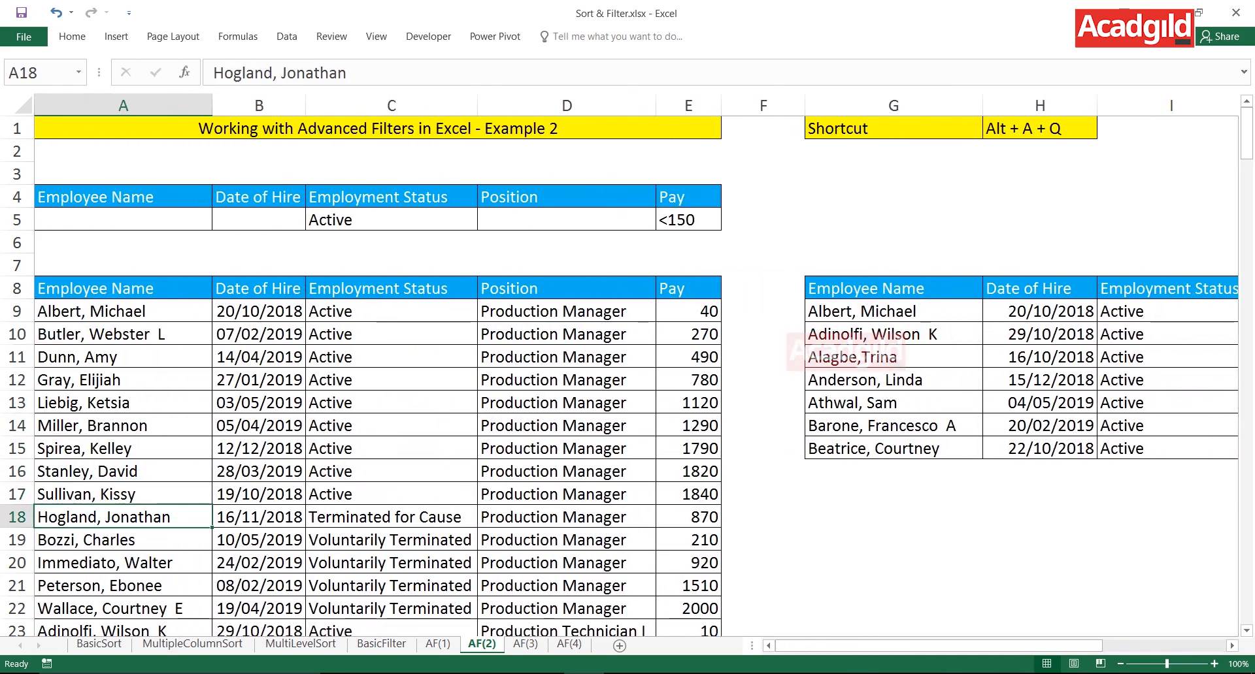
left_click(687, 220)
type("<200")
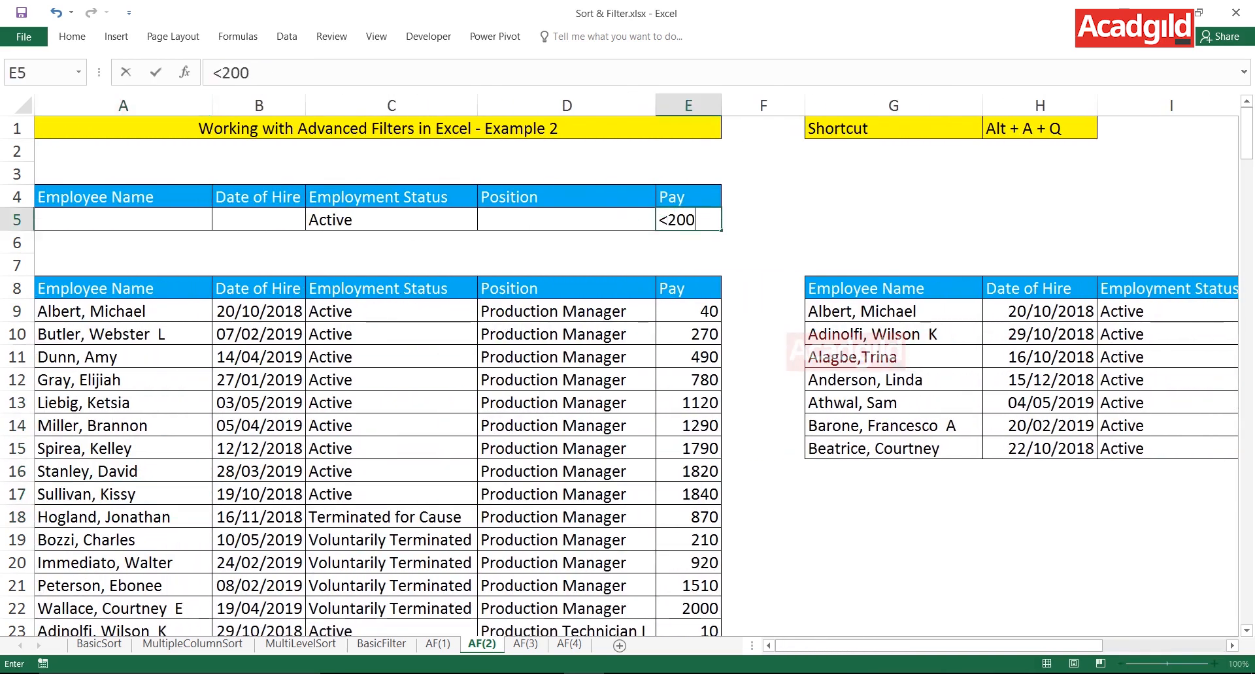
key("Return")
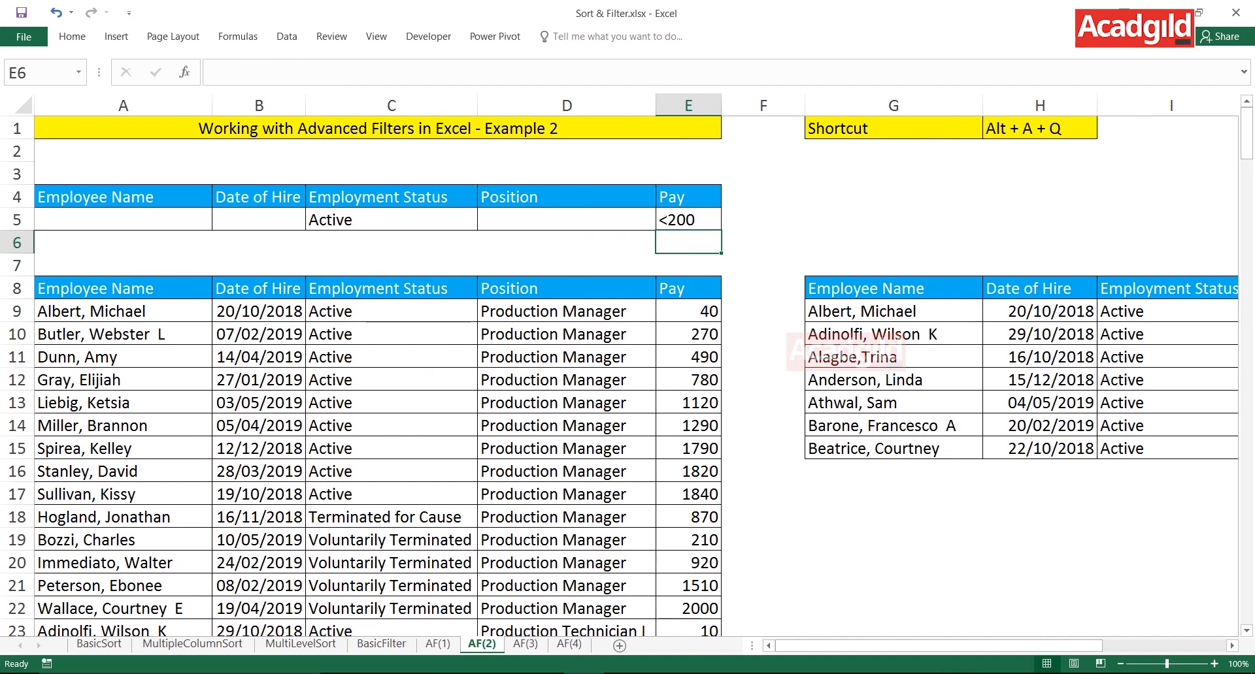
- Rerun the Advanced Filter on the employee table with criteria A4:E5, copy the results to G8:K8, and review the extracted records
left_click(391, 448)
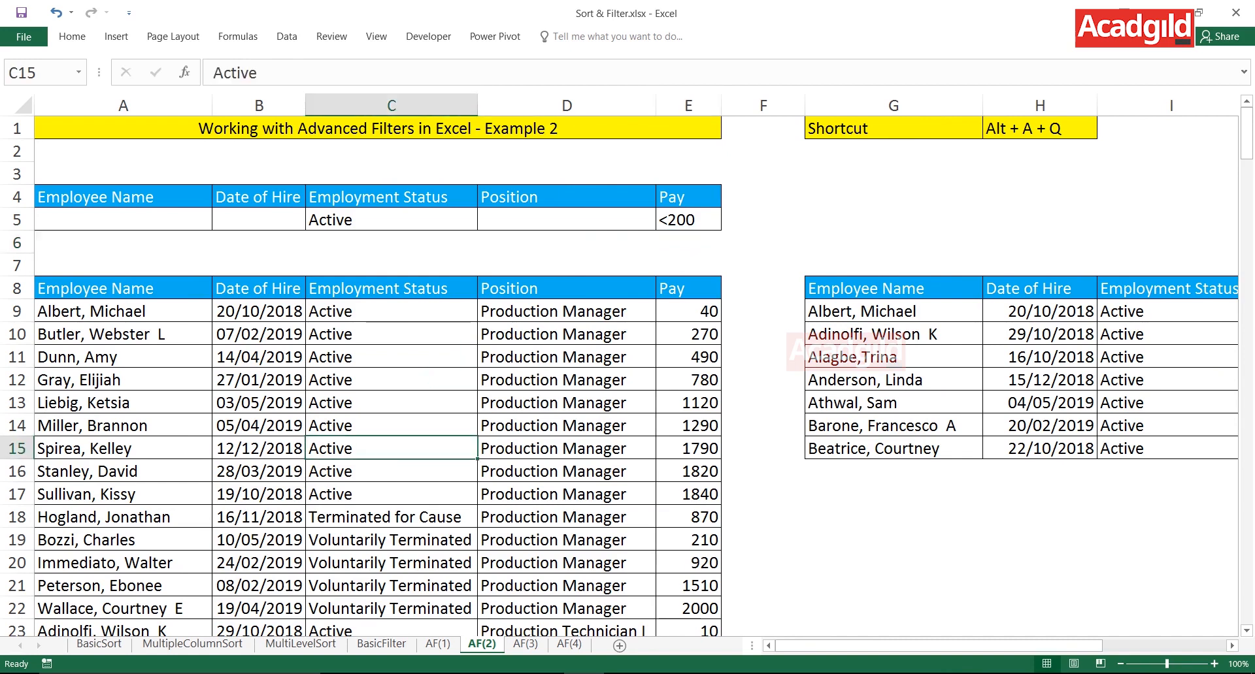
key("alt+a")
key("q")
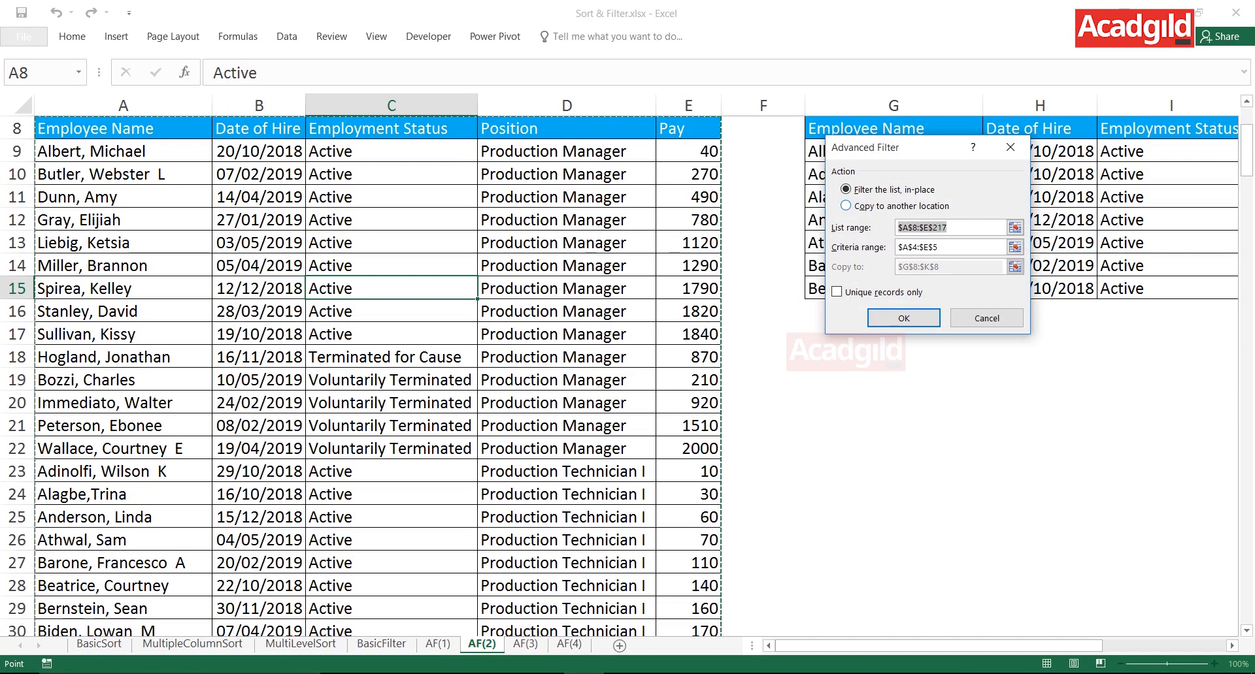
left_click(846, 206)
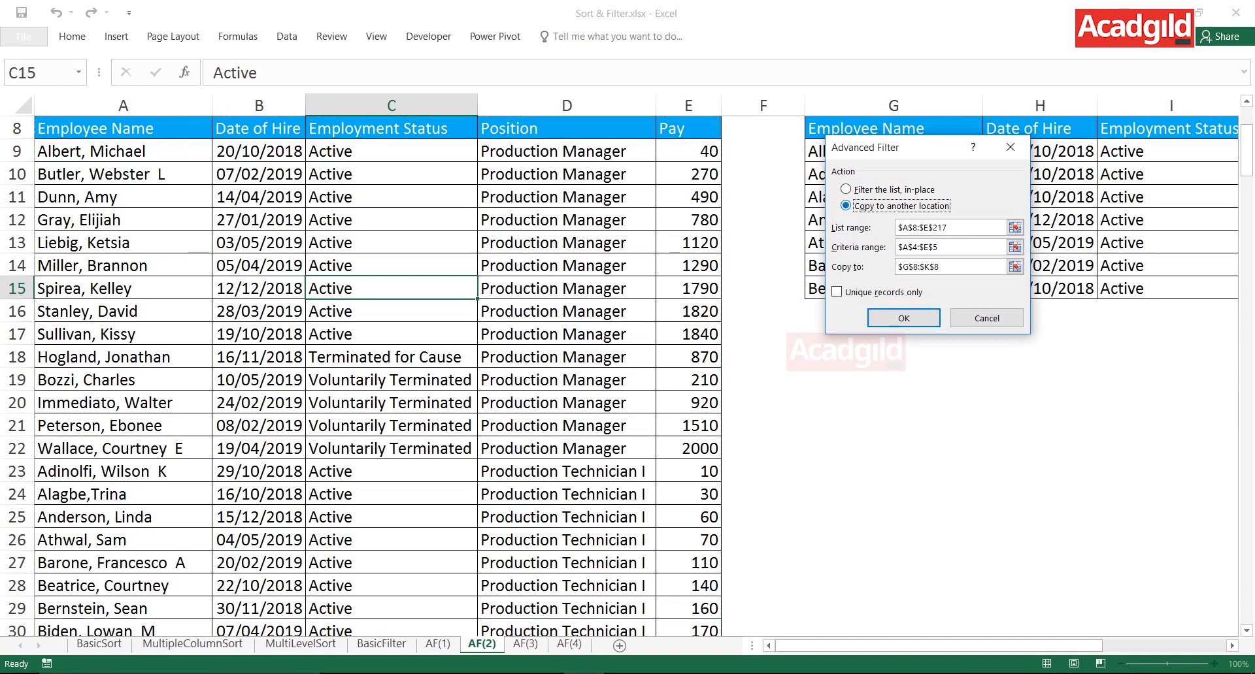
key("Return")
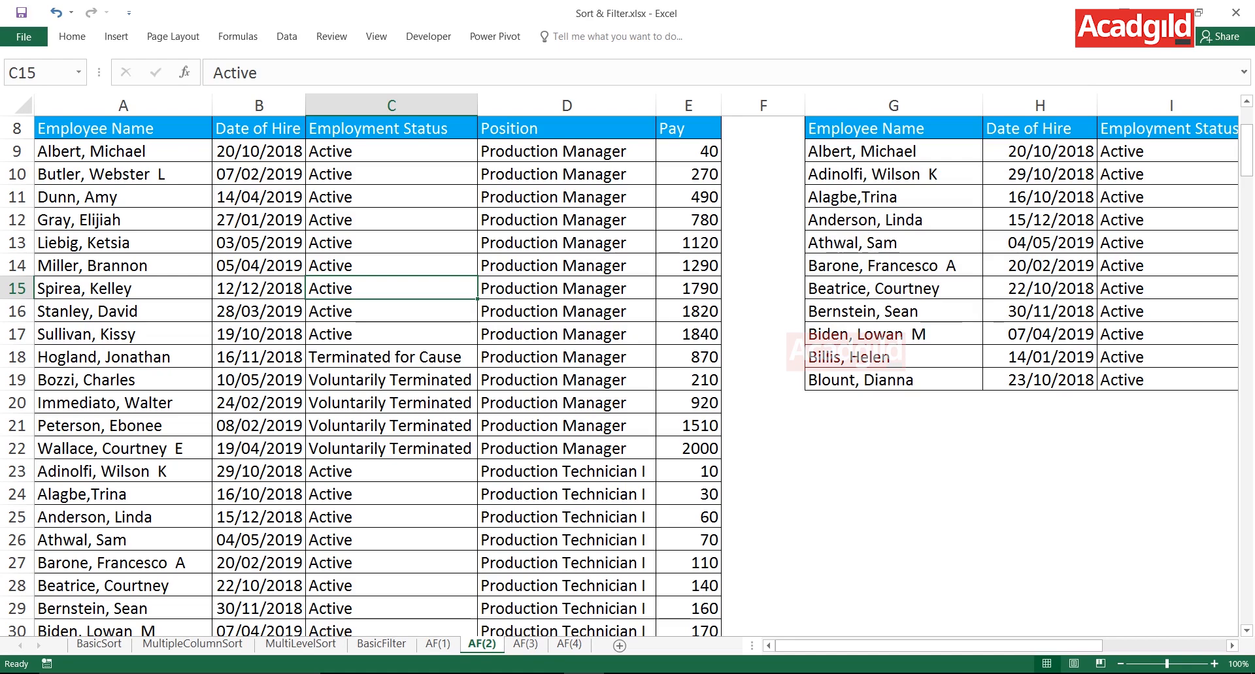
left_click_drag(849, 151, 1227, 400)
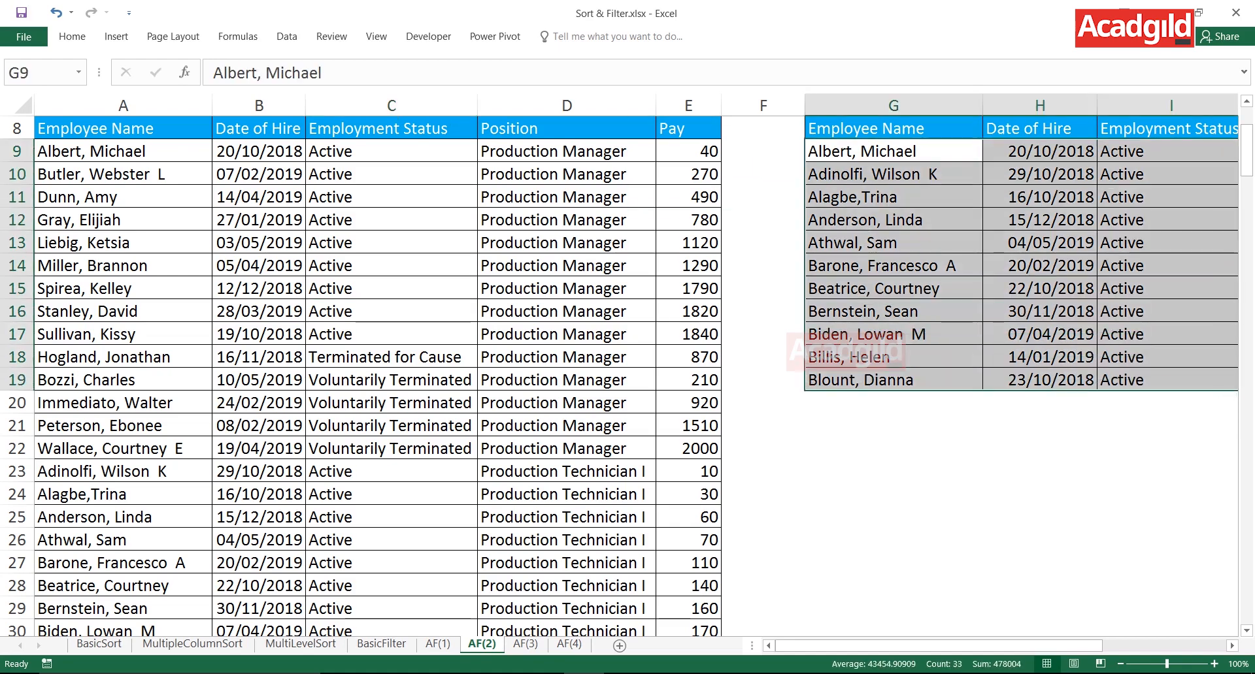
left_click(1231, 646)
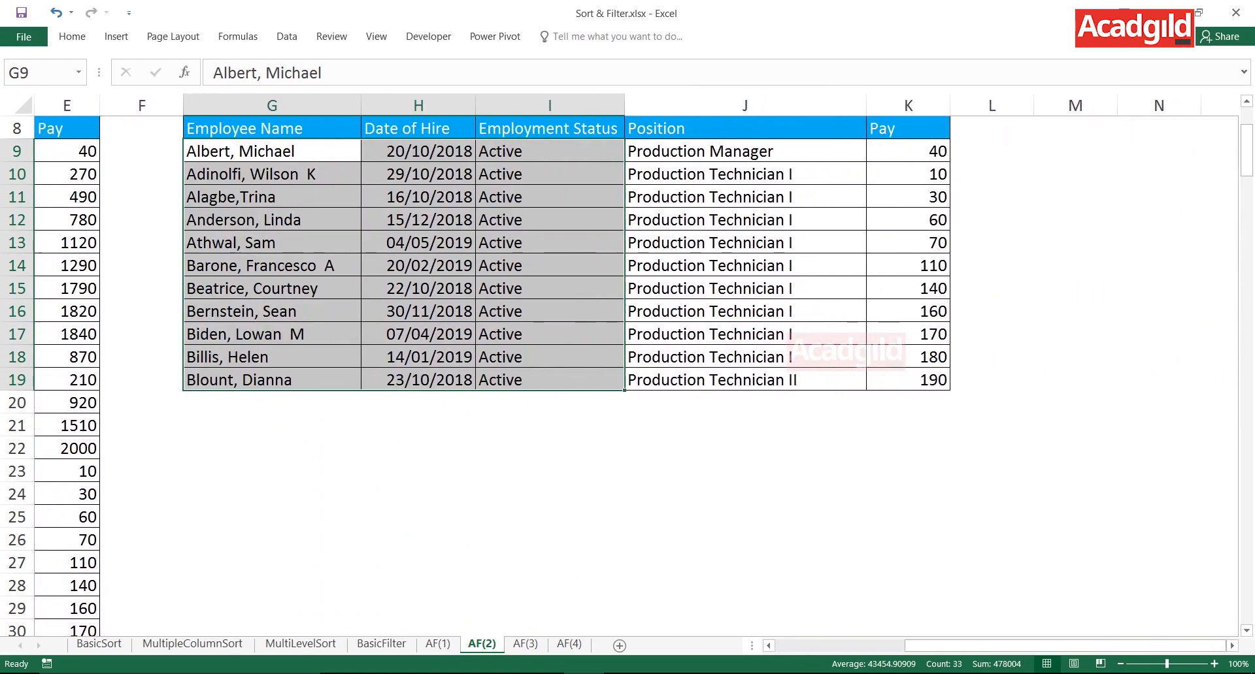
- Check the Pay and Employment Status columns of the extracted records against the Active and <200 criteria in C4:E5
left_click_drag(908, 151, 908, 381)
left_click_drag(909, 129, 909, 381)
left_click_drag(550, 129, 550, 381)
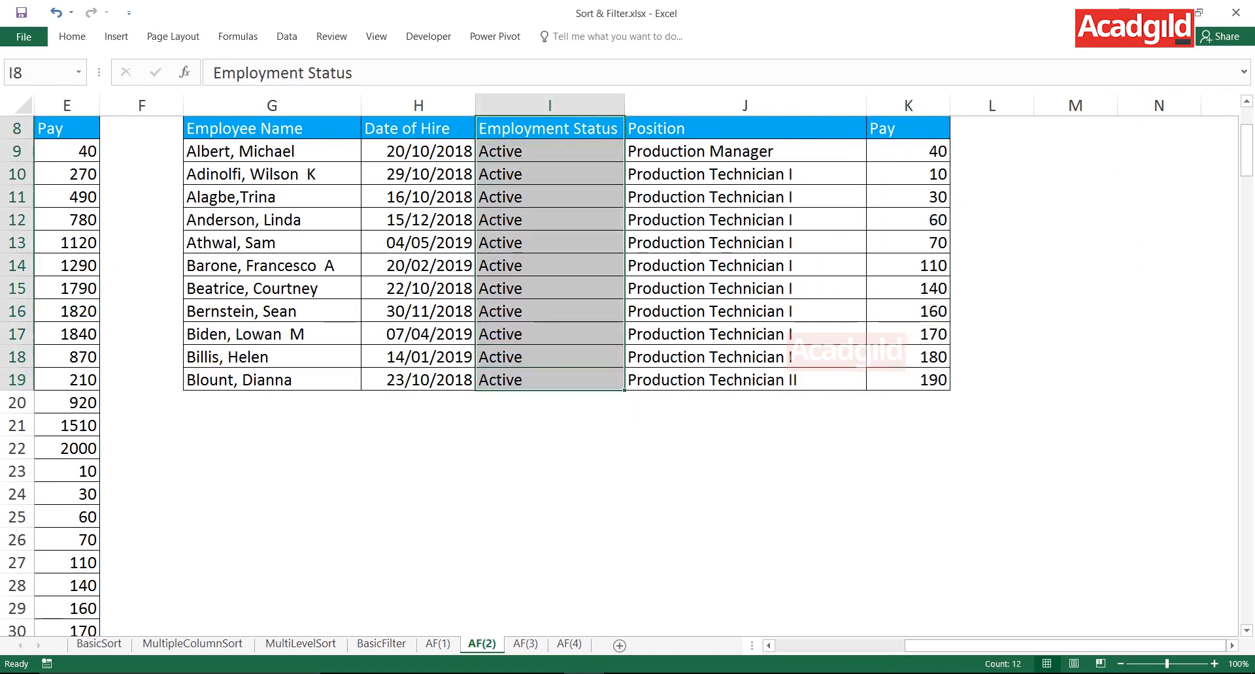
scroll(627, 375, "up", 3)
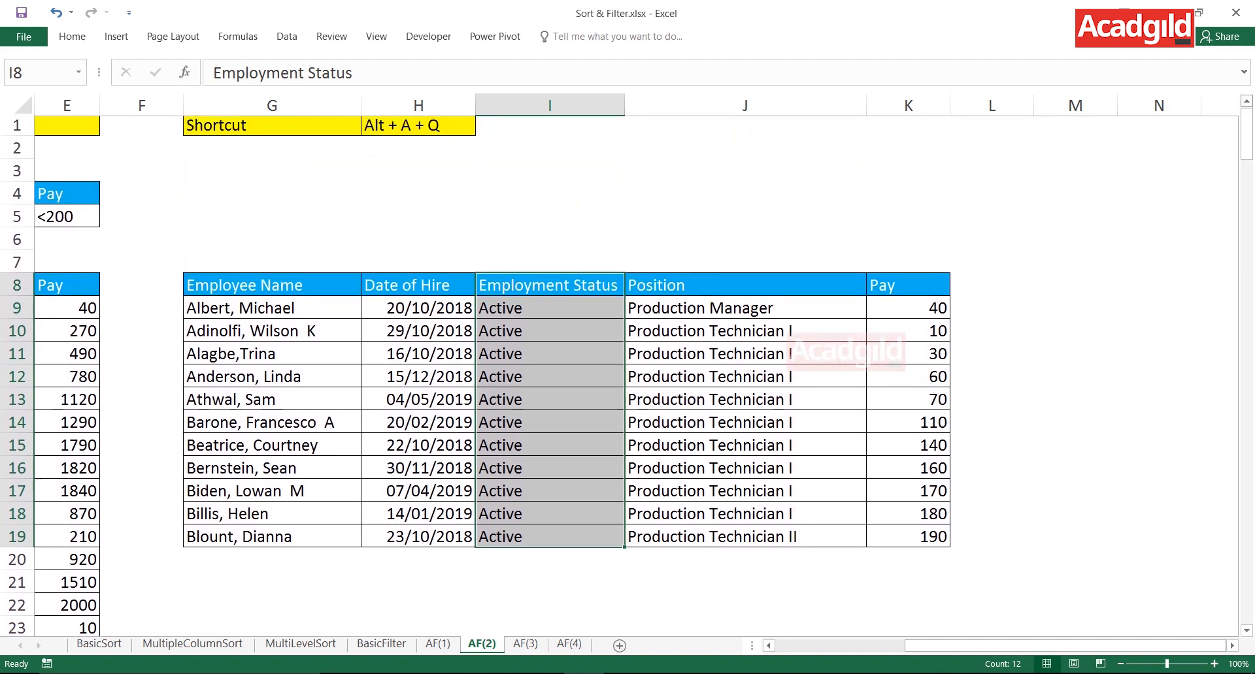
left_click_drag(1047, 646, 915, 646)
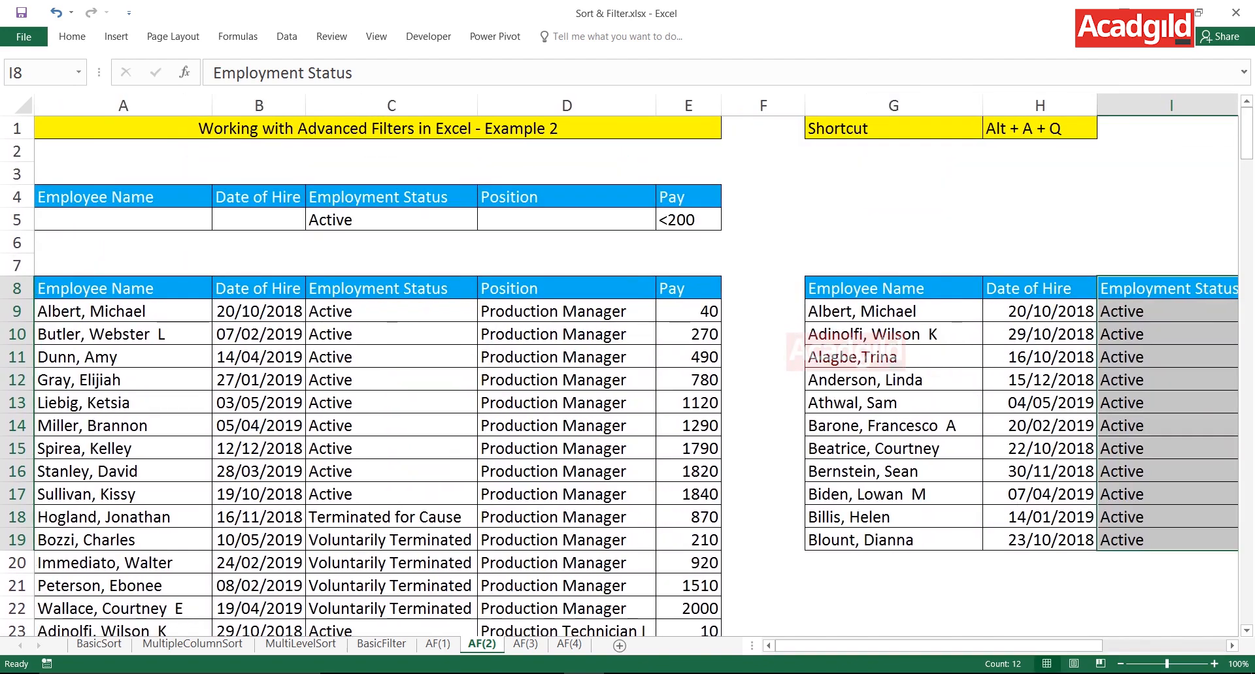
left_click(392, 334)
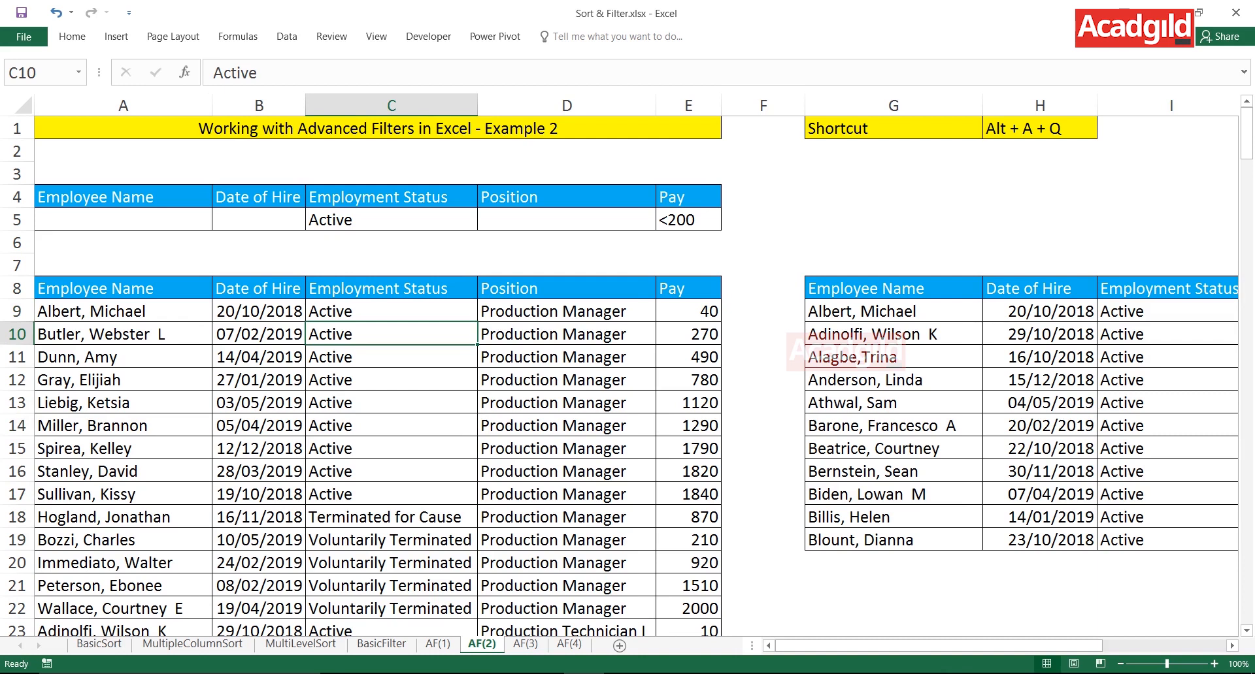
left_click_drag(391, 197, 687, 220)
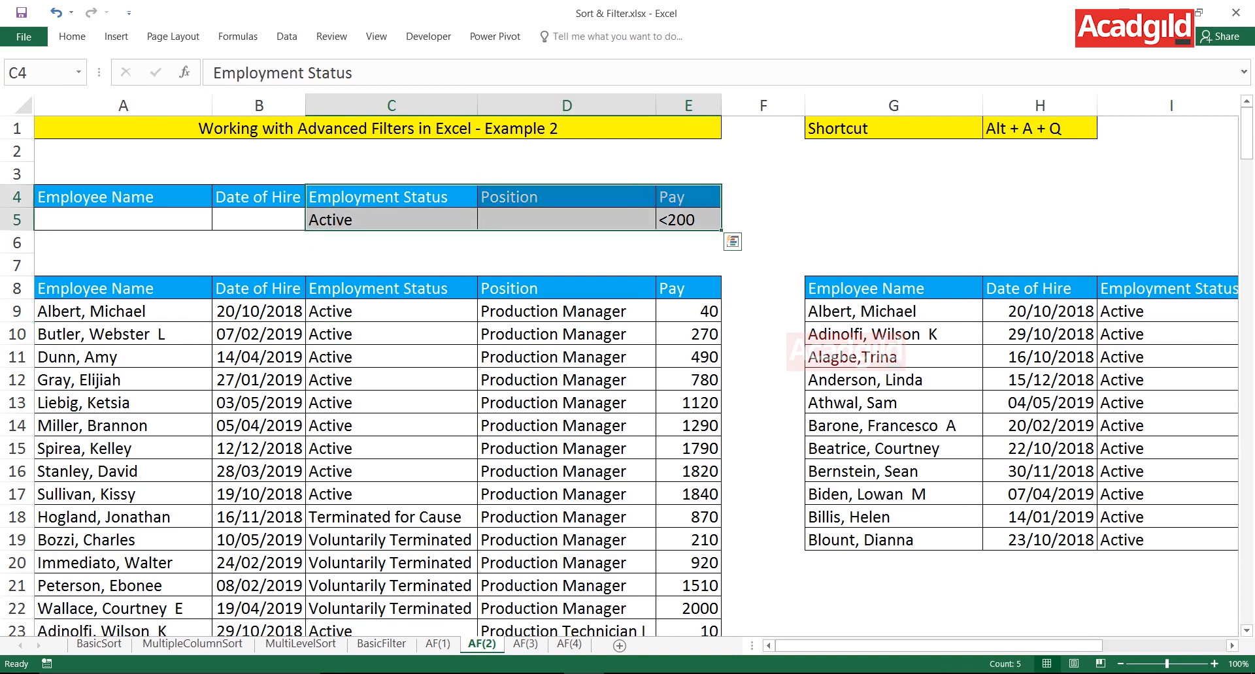
- Examine the source employee table alongside the filtered copy starting at G8 on the same sheet
left_click(1039, 128)
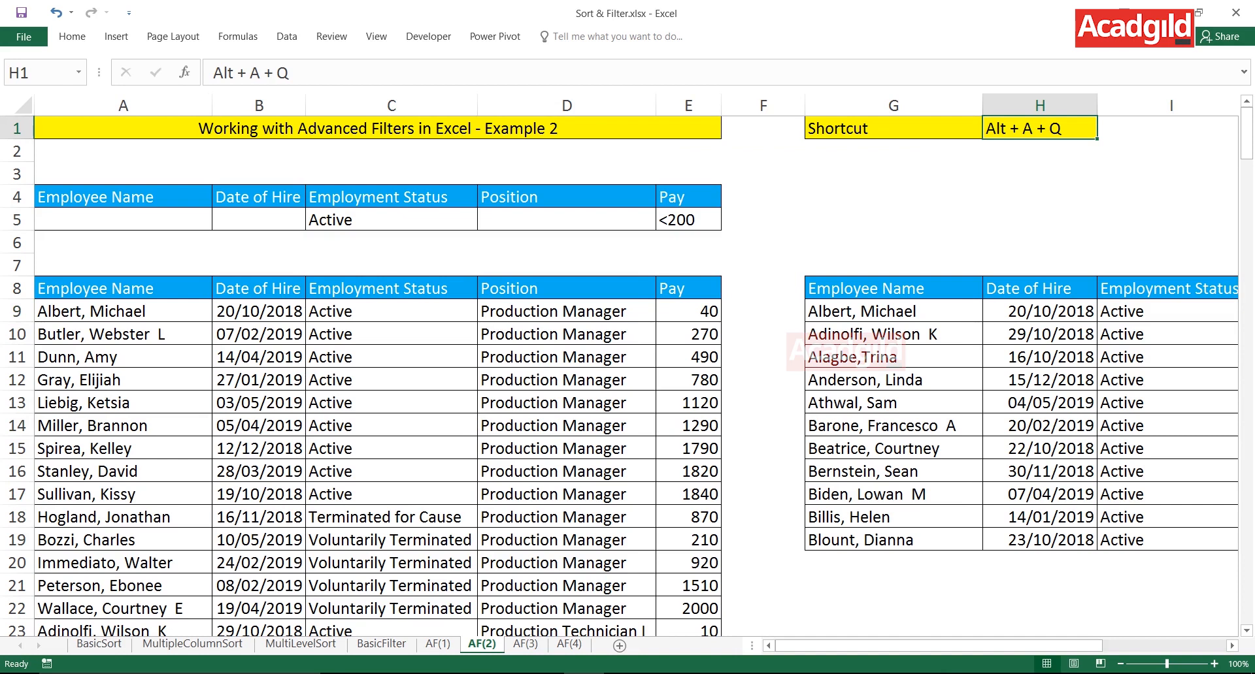
left_click(687, 311)
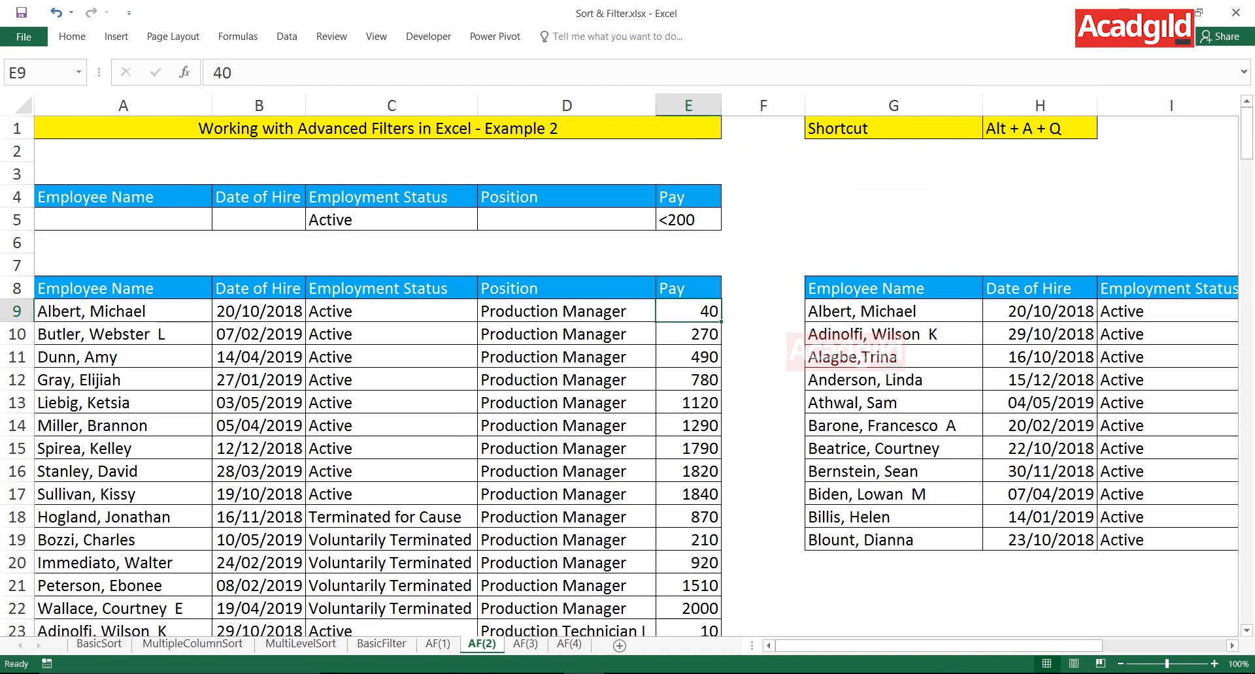
left_click_drag(259, 334, 575, 586)
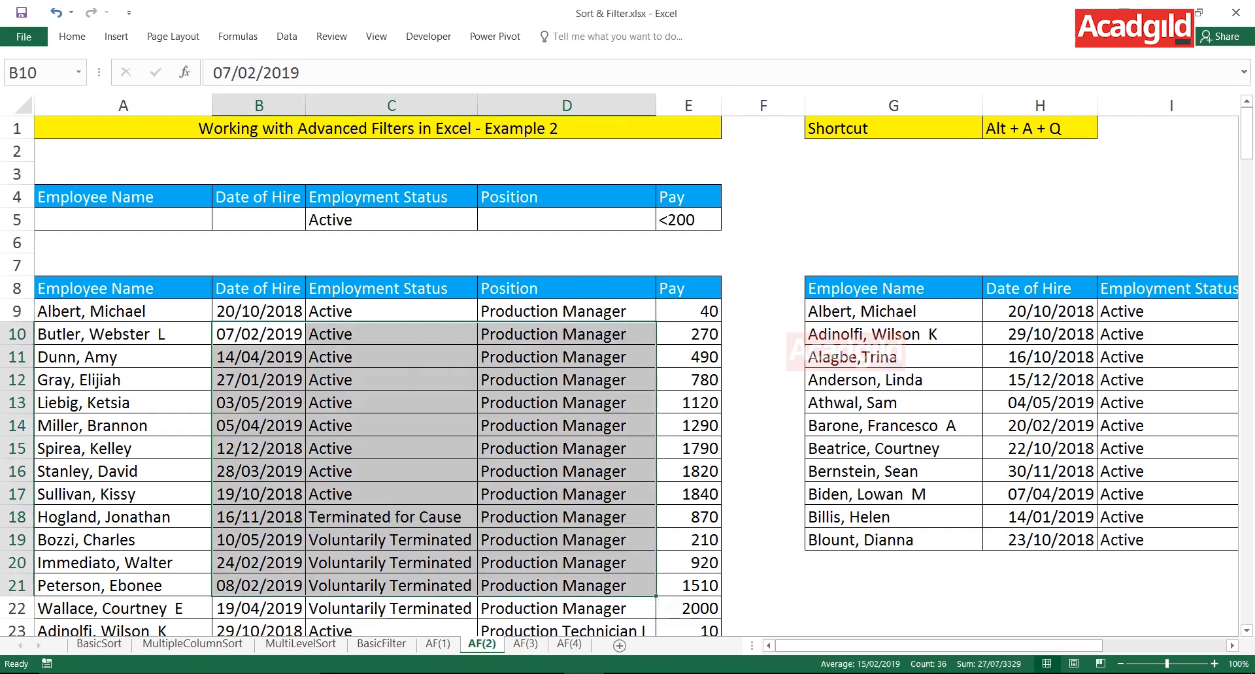
left_click(575, 402)
left_click(893, 379)
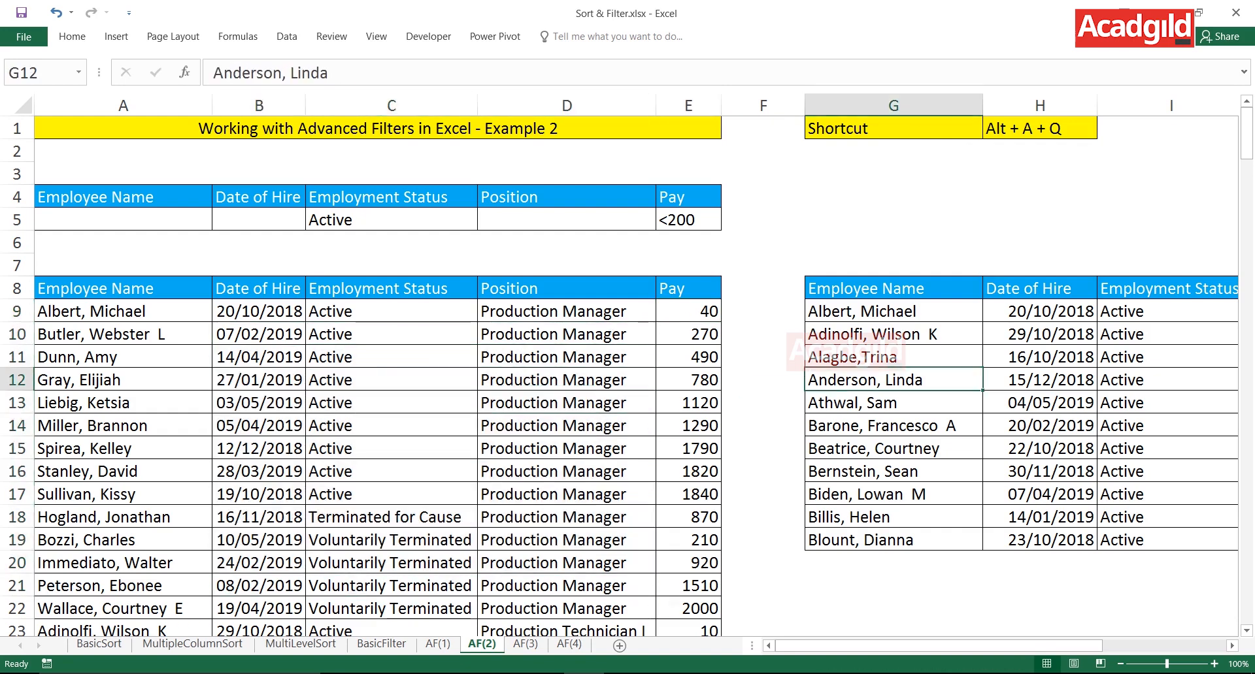
left_click_drag(893, 288, 1169, 539)
left_click_drag(893, 288, 1169, 540)
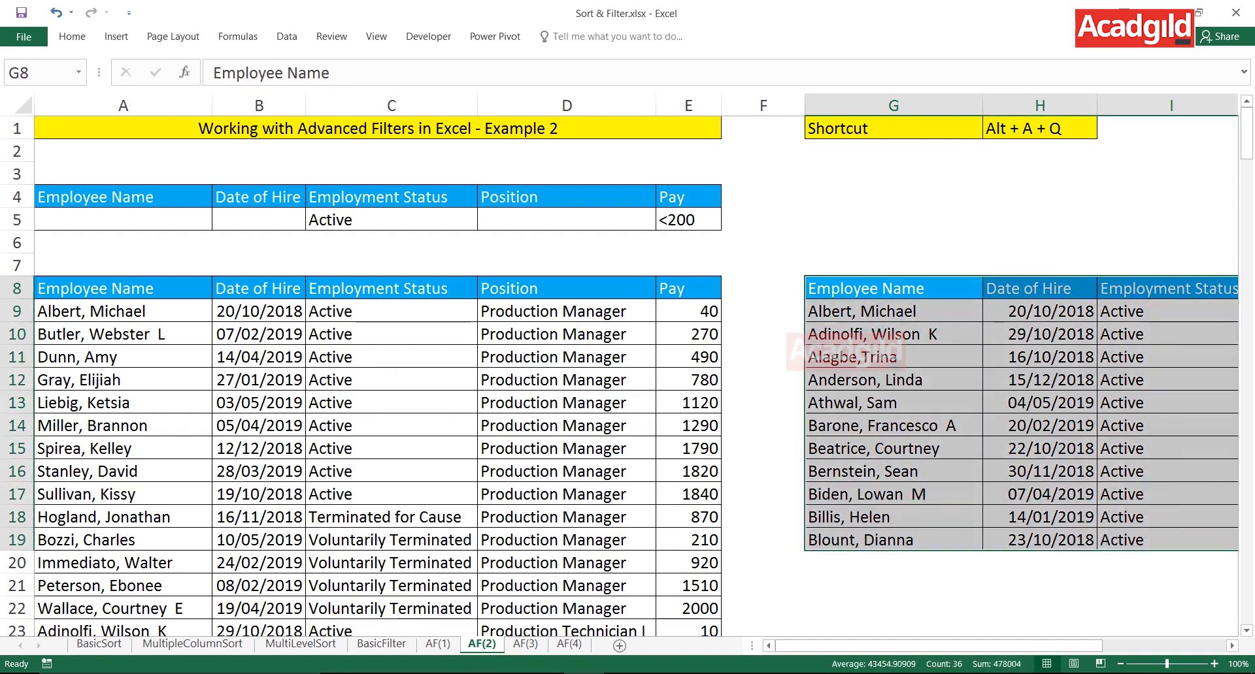
left_click(893, 288)
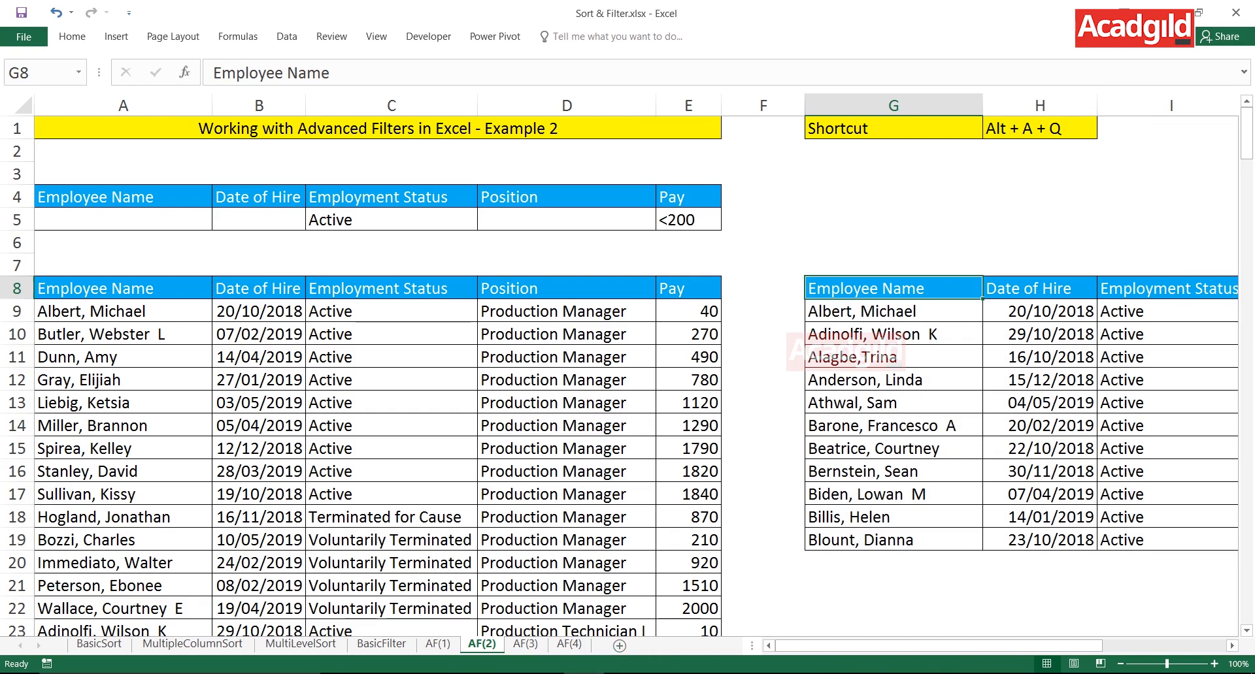
left_click(391, 471)
- Add a shortcut note below the existing one, with "Create new sheet" in G2 and "Shift f11" in H2
left_click(1040, 151)
type("Sn")
key("BackSpace")
type("hift f11")
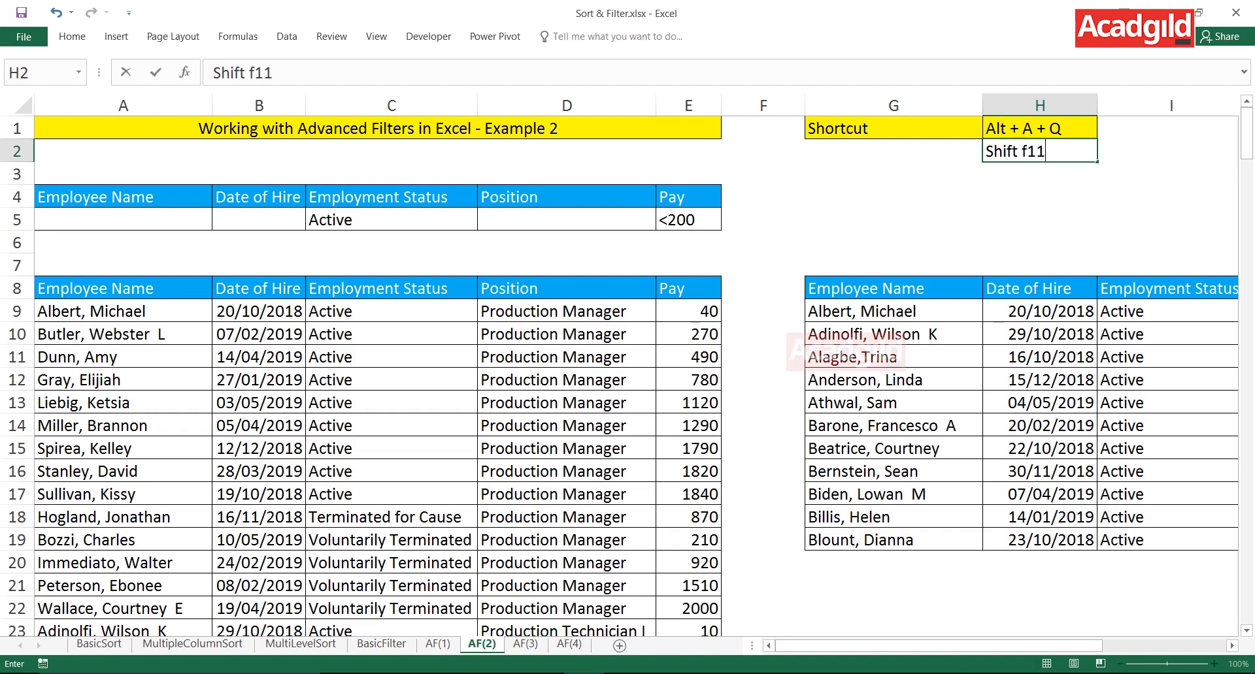
key("Return")
key("Left")
key("Up")
type("Create ")
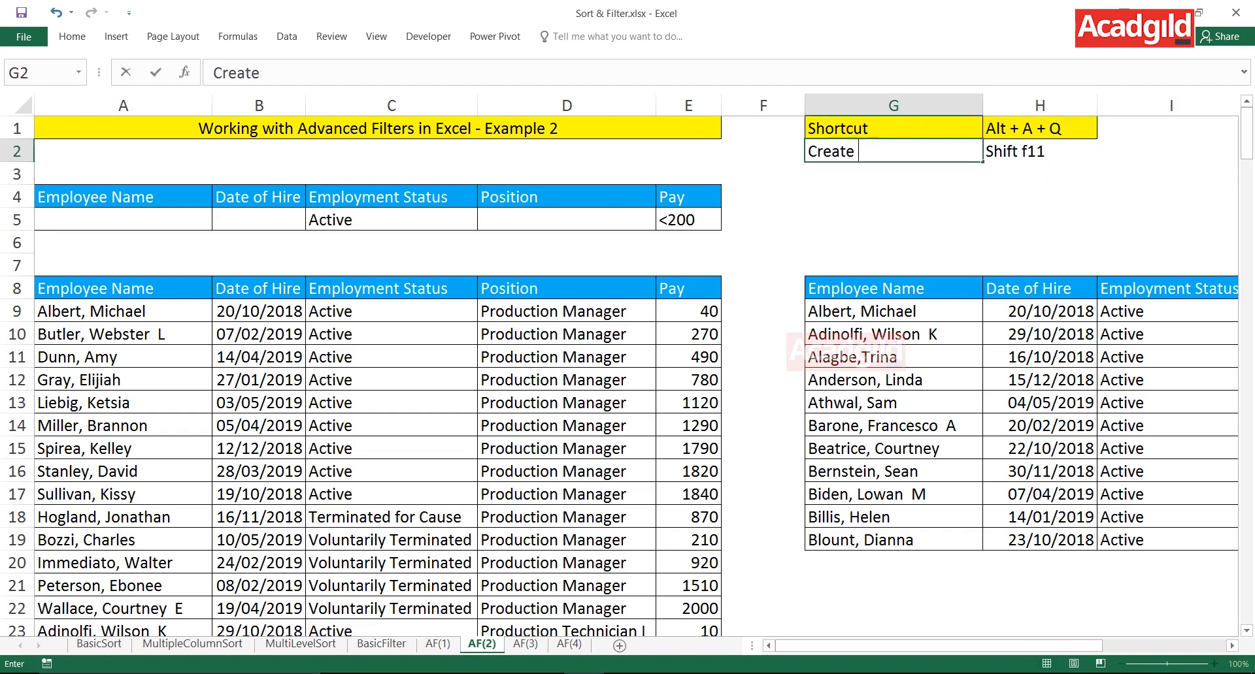
type("new sheet")
key("Return")
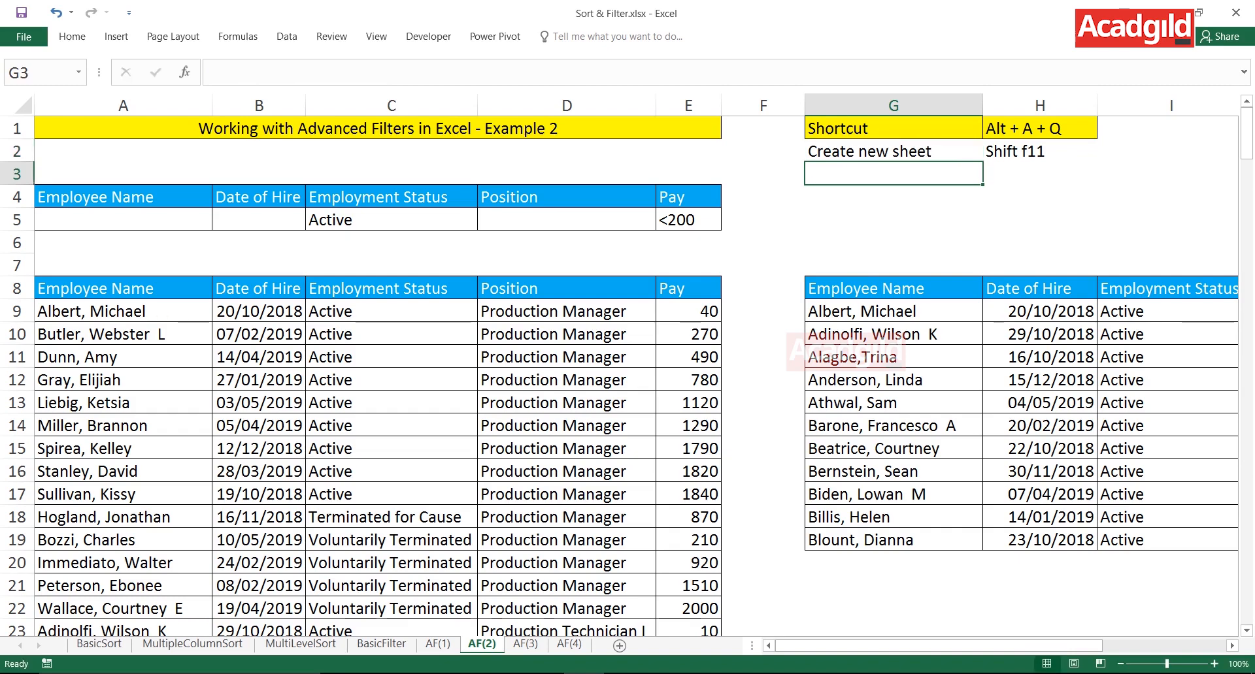
- Insert a new worksheet, place it directly after AF(2), and return to the employee table on AF(2)
key("shift+F11")
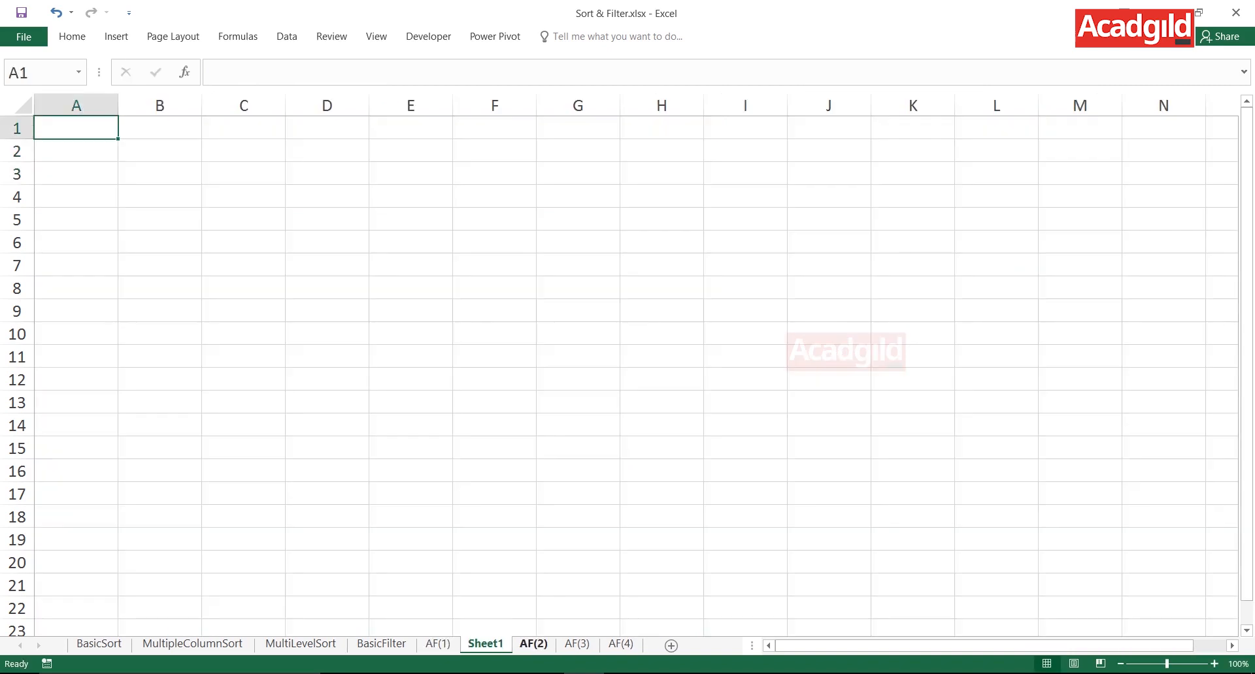
left_click(533, 644)
left_click_drag(485, 645, 570, 645)
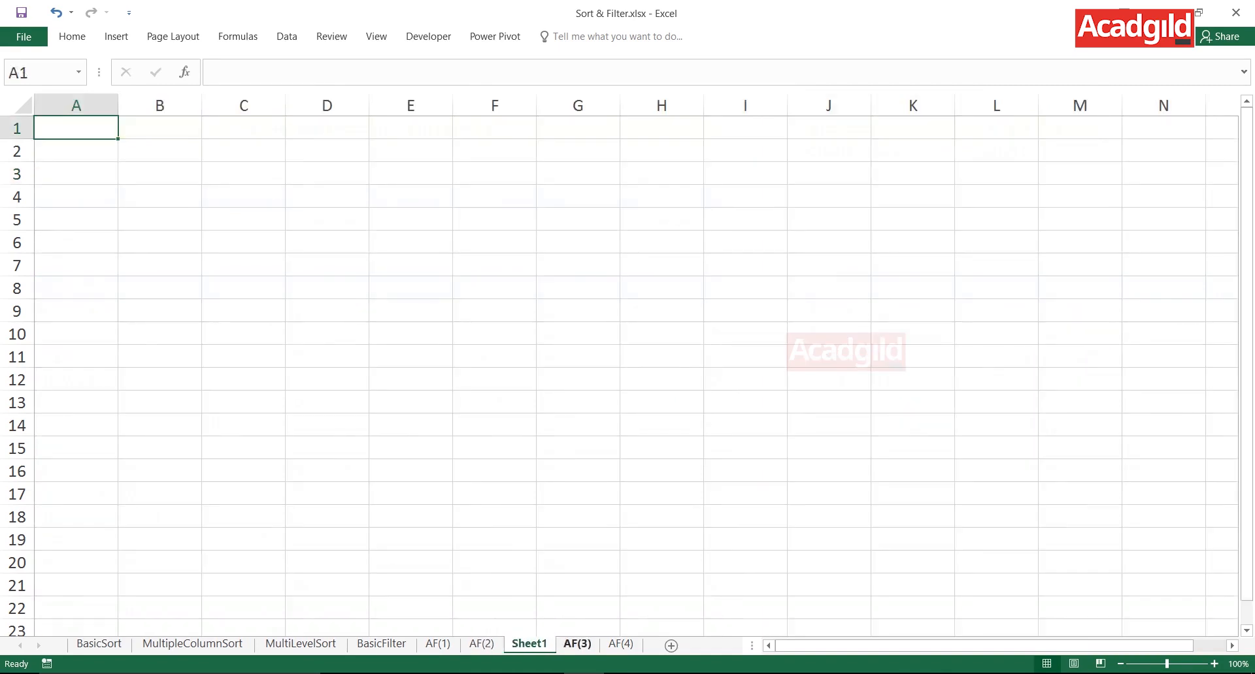
left_click(483, 644)
left_click(392, 403)
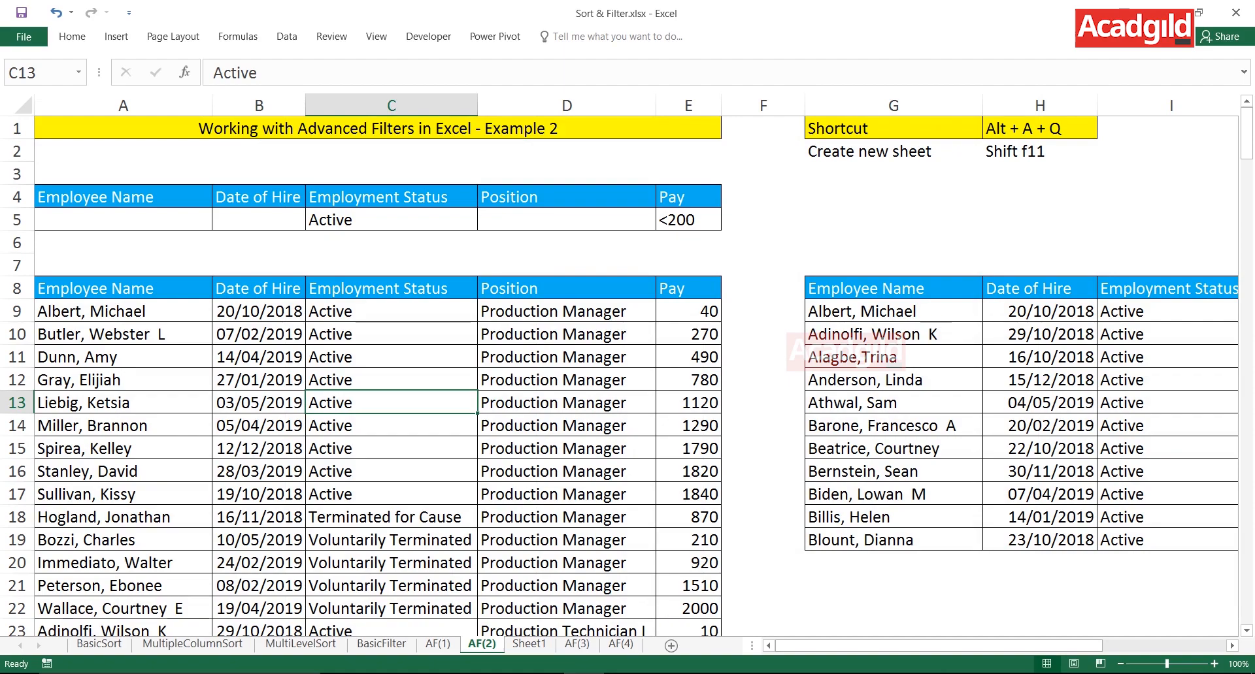
key("alt")
key("a")
key("q")
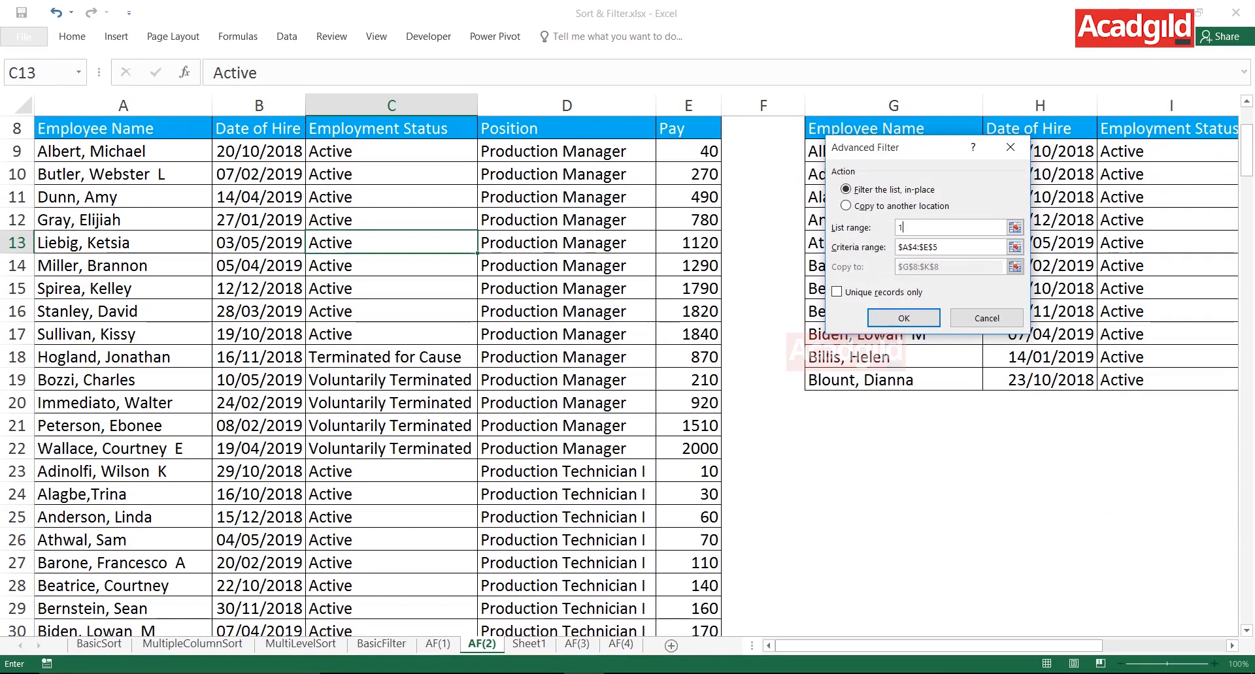
key("Return")
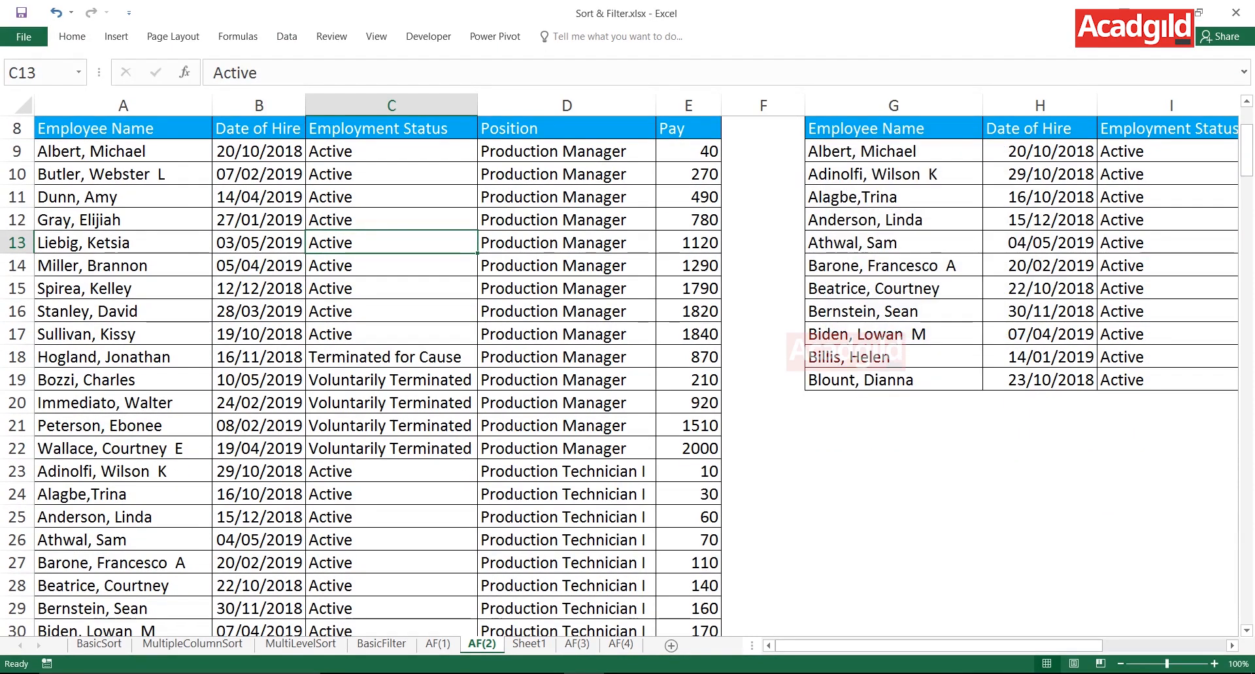
- Try to run the Advanced Filter from AF(2) with list A8:E217 and criteria A4:E5, copying the results to Sheet1 cell A1
key("alt")
key("a")
key("q")
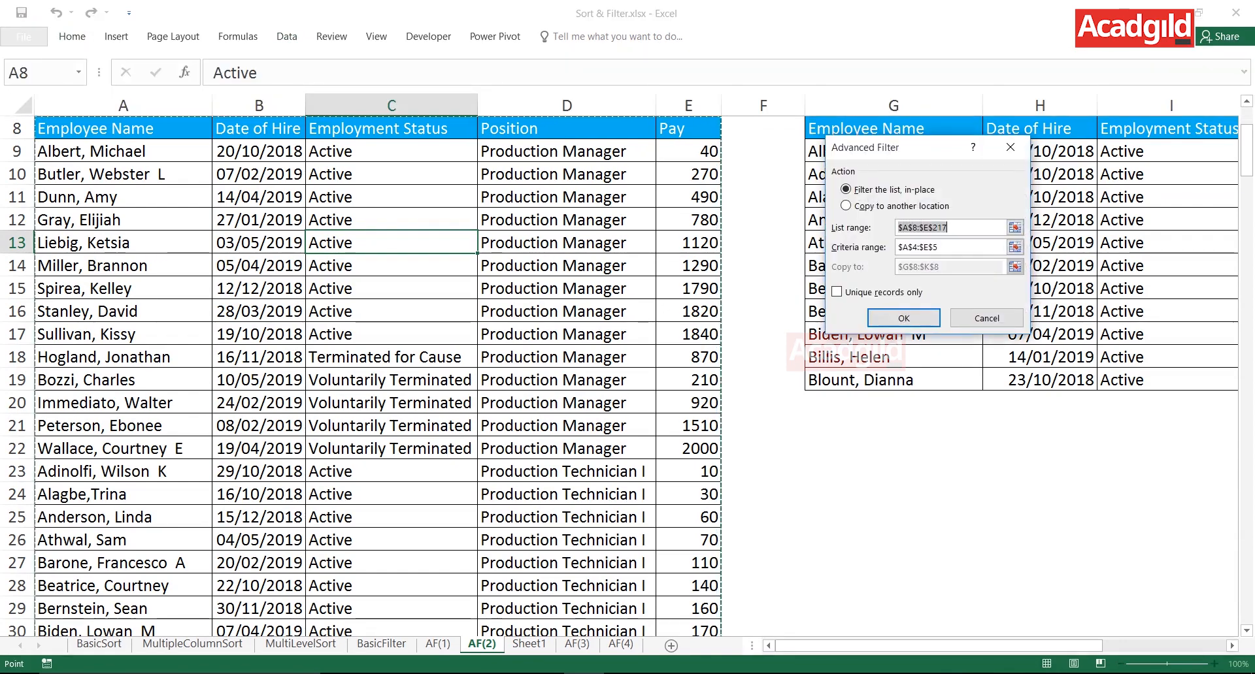
left_click(974, 247)
left_click(875, 206)
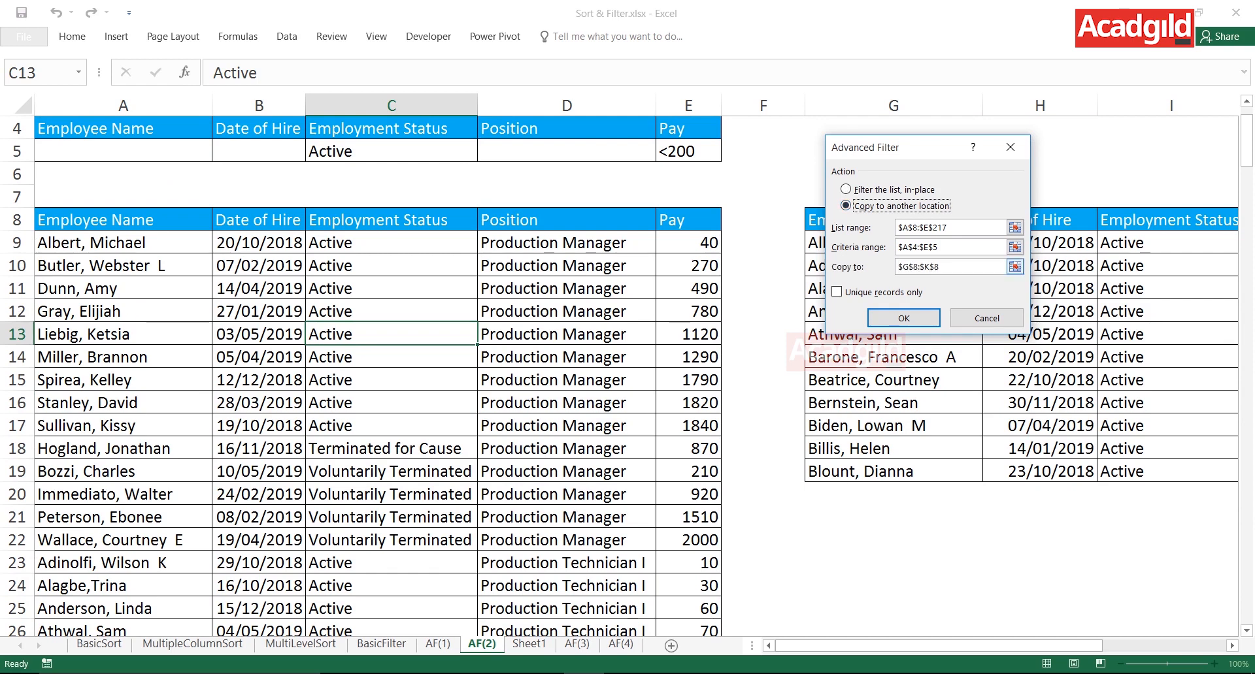
left_click_drag(981, 267, 897, 266)
key("BackSpace")
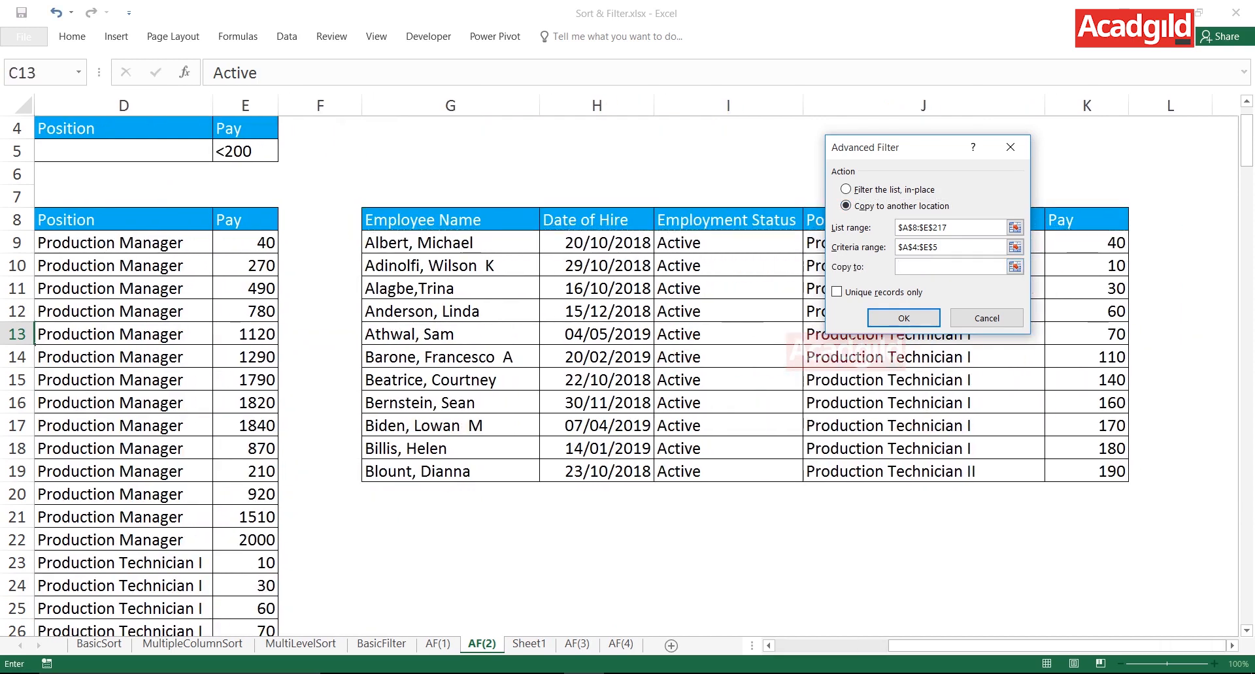
left_click(528, 644)
left_click(76, 129)
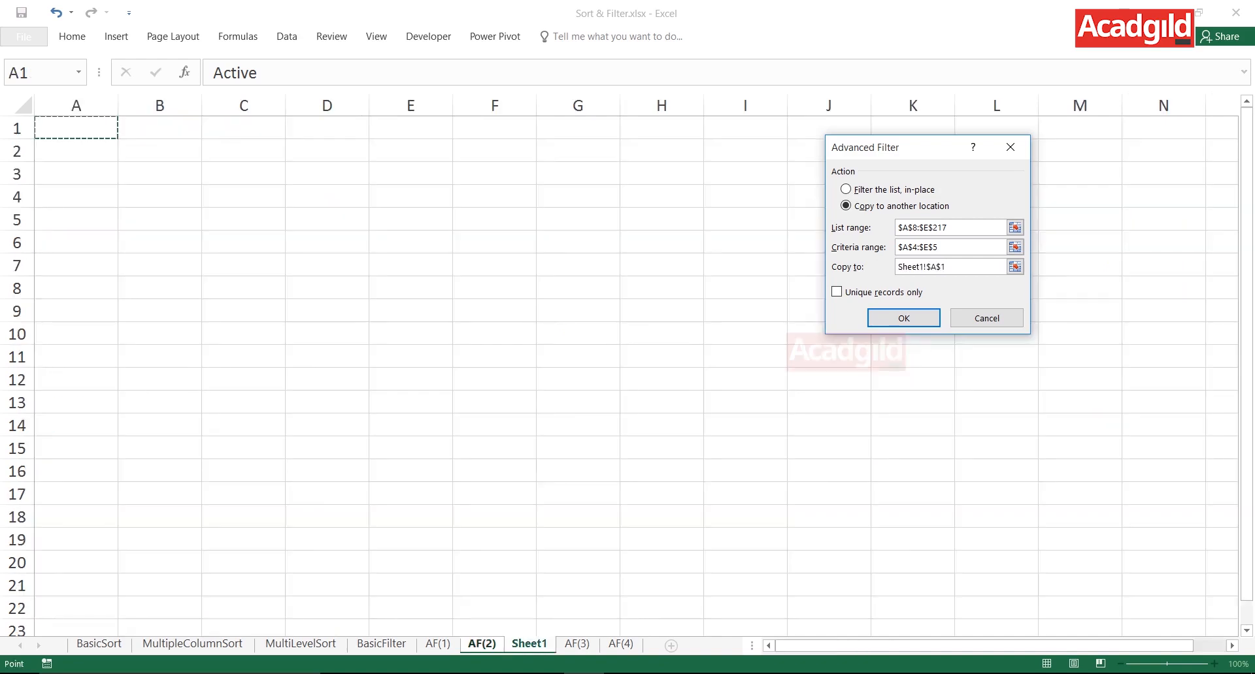
key("Return")
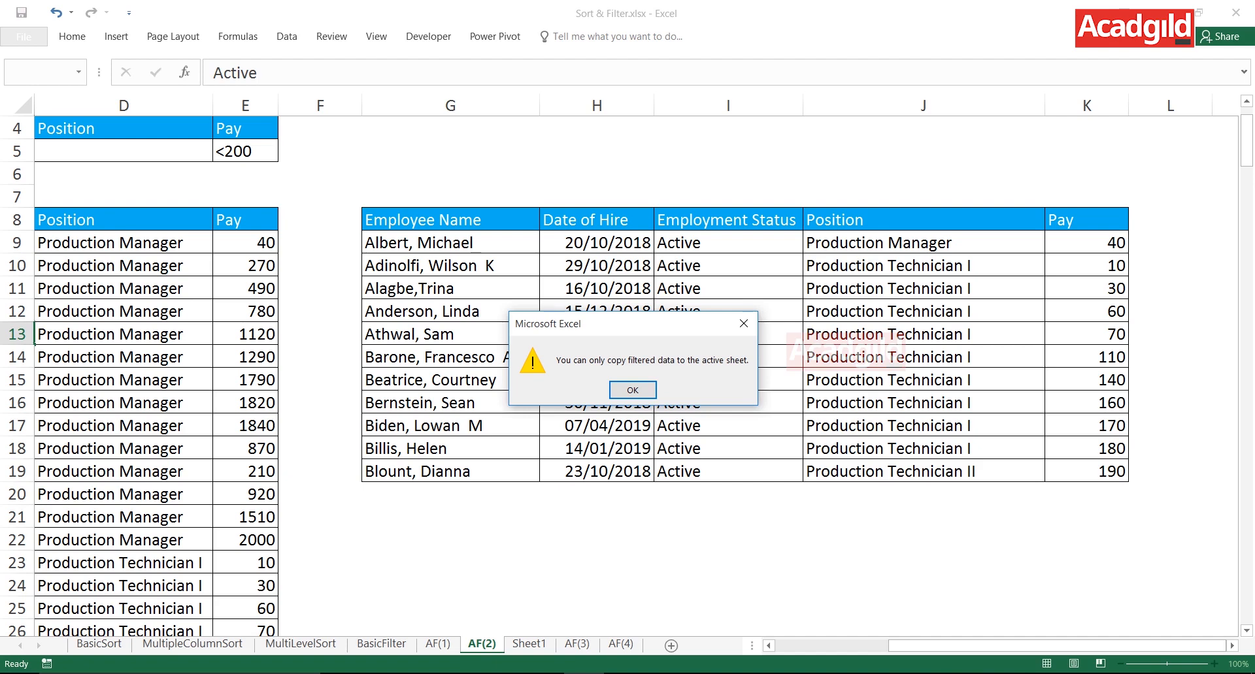
key("Return")
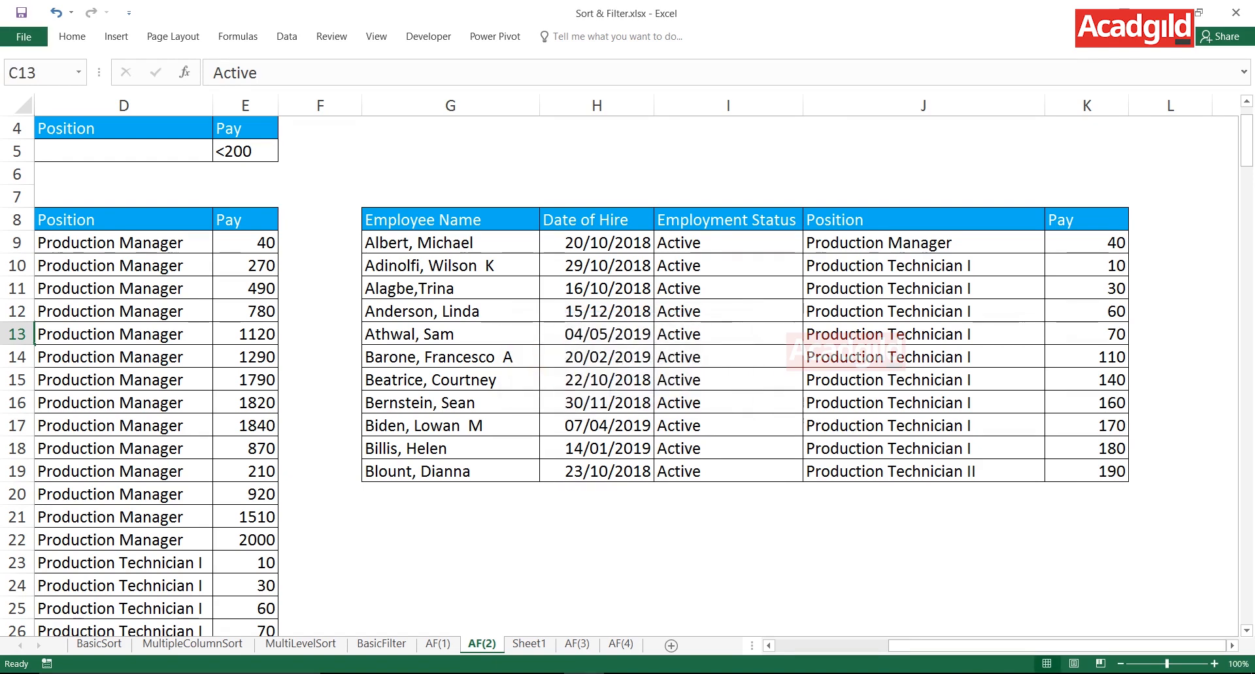
- Switch to the empty Sheet1 and select cell A1
left_click(450, 151)
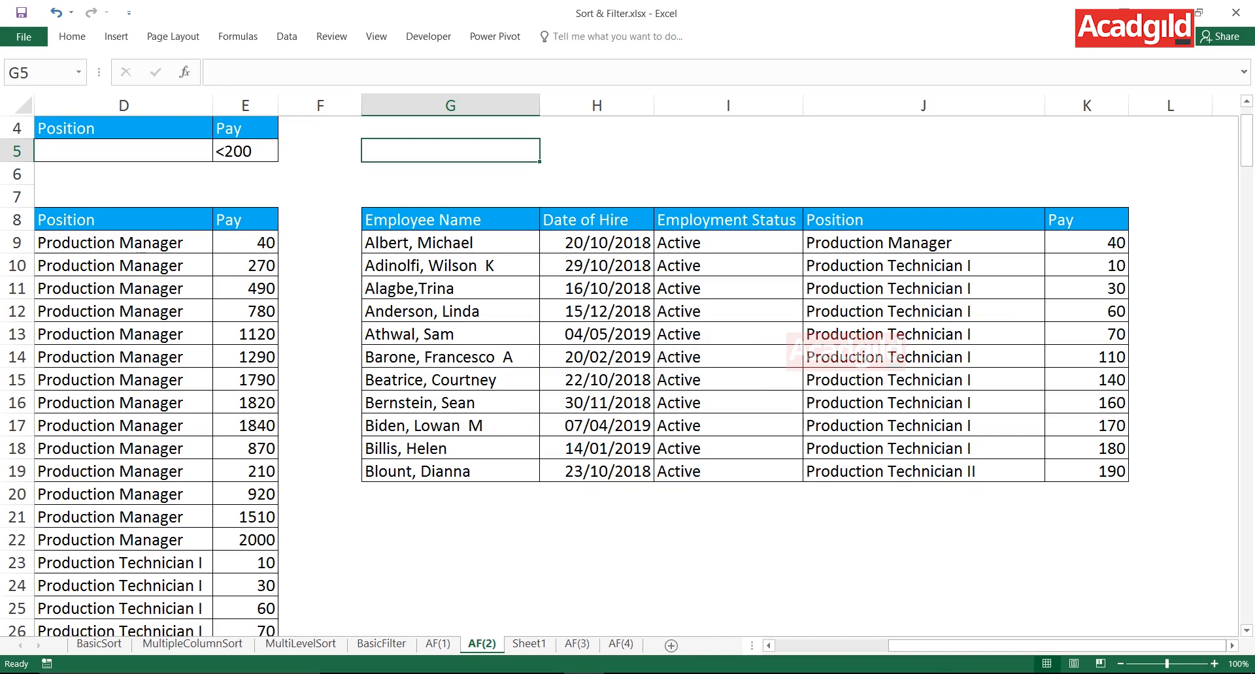
left_click(450, 540)
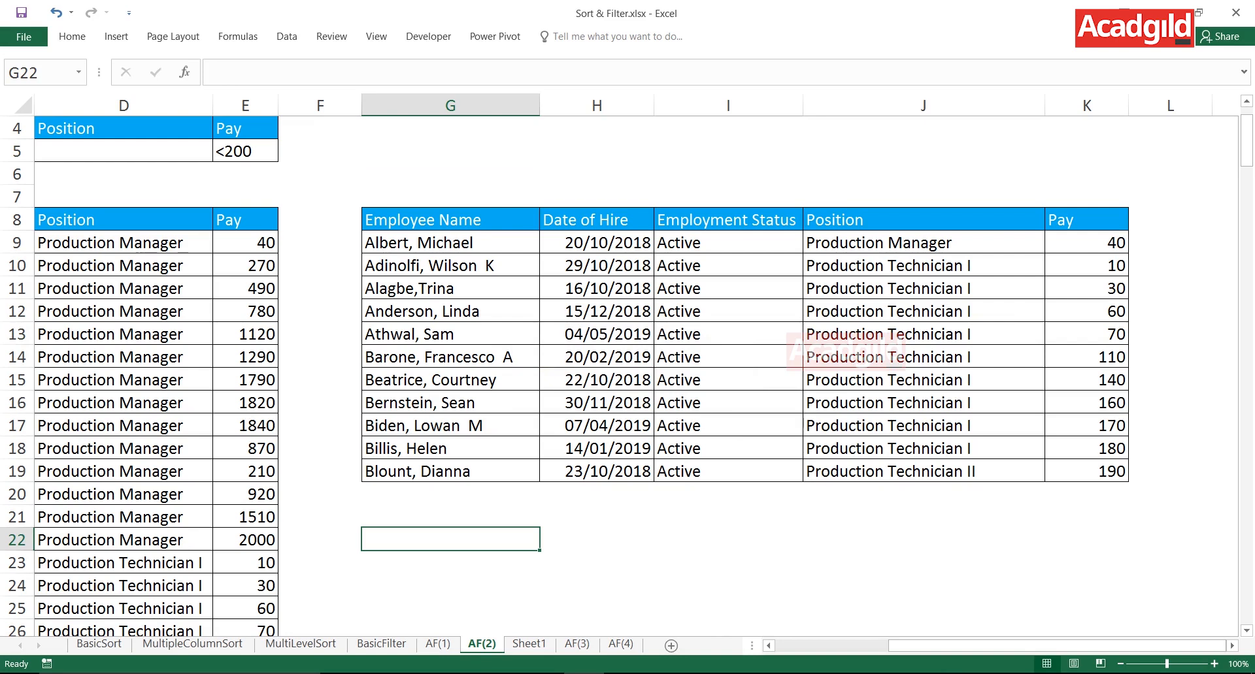
key("ctrl+Page_Down")
left_click(411, 197)
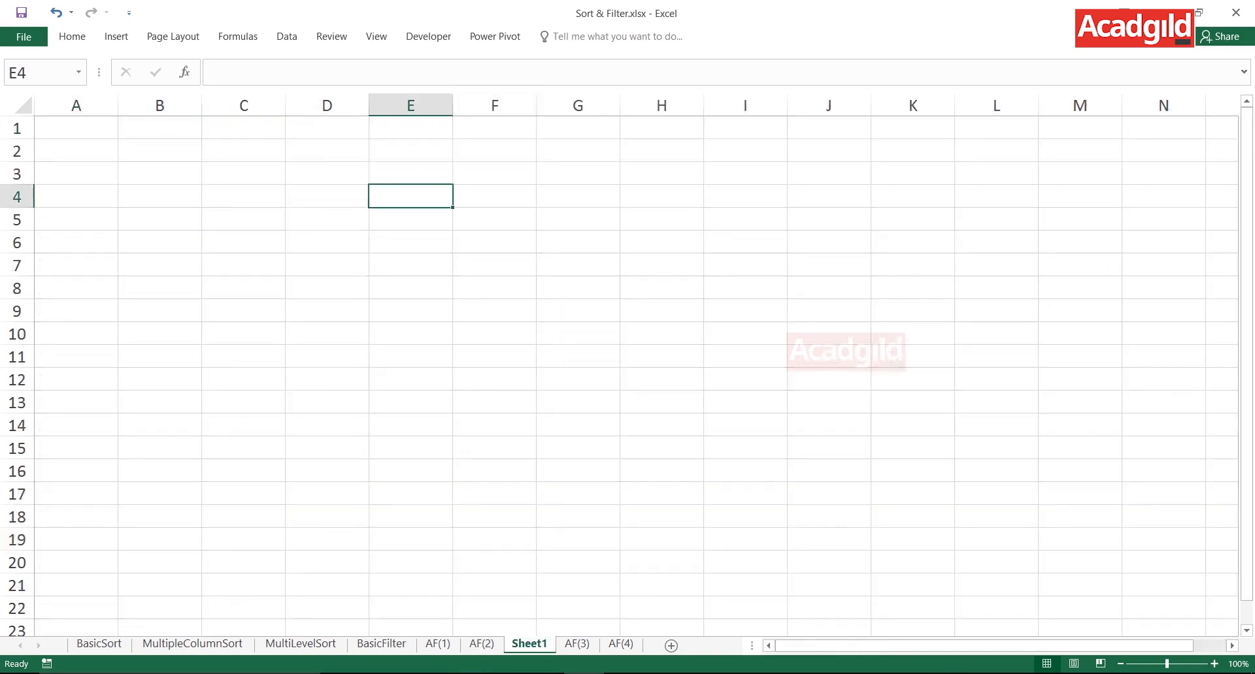
left_click(76, 128)
left_click(578, 174)
left_click(243, 197)
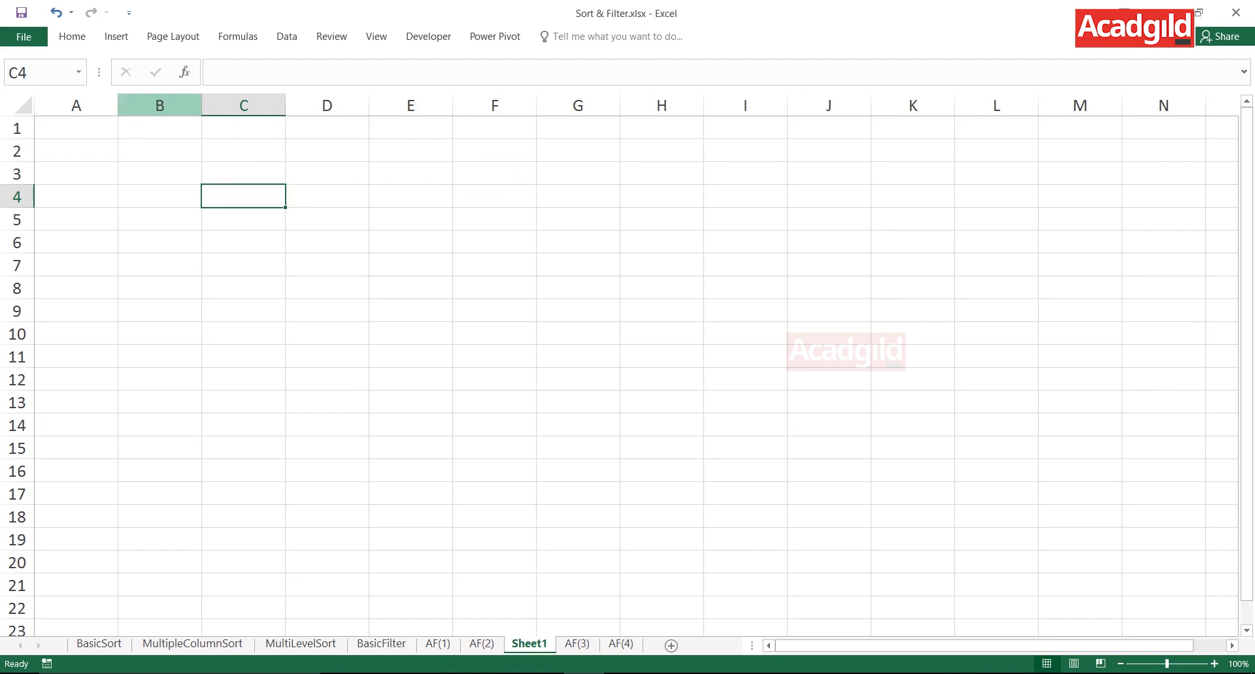
left_click(159, 151)
left_click(76, 128)
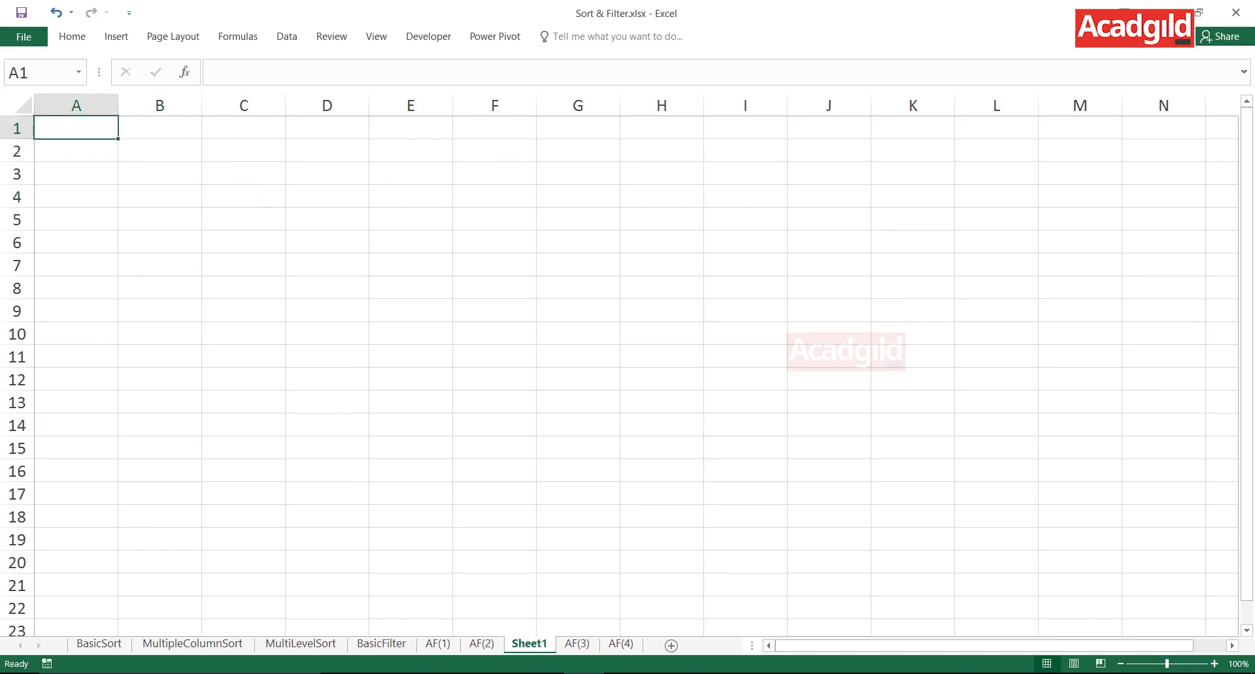
left_click(76, 151)
left_click(326, 197)
left_click(243, 151)
left_click_drag(19, 185, 18, 185)
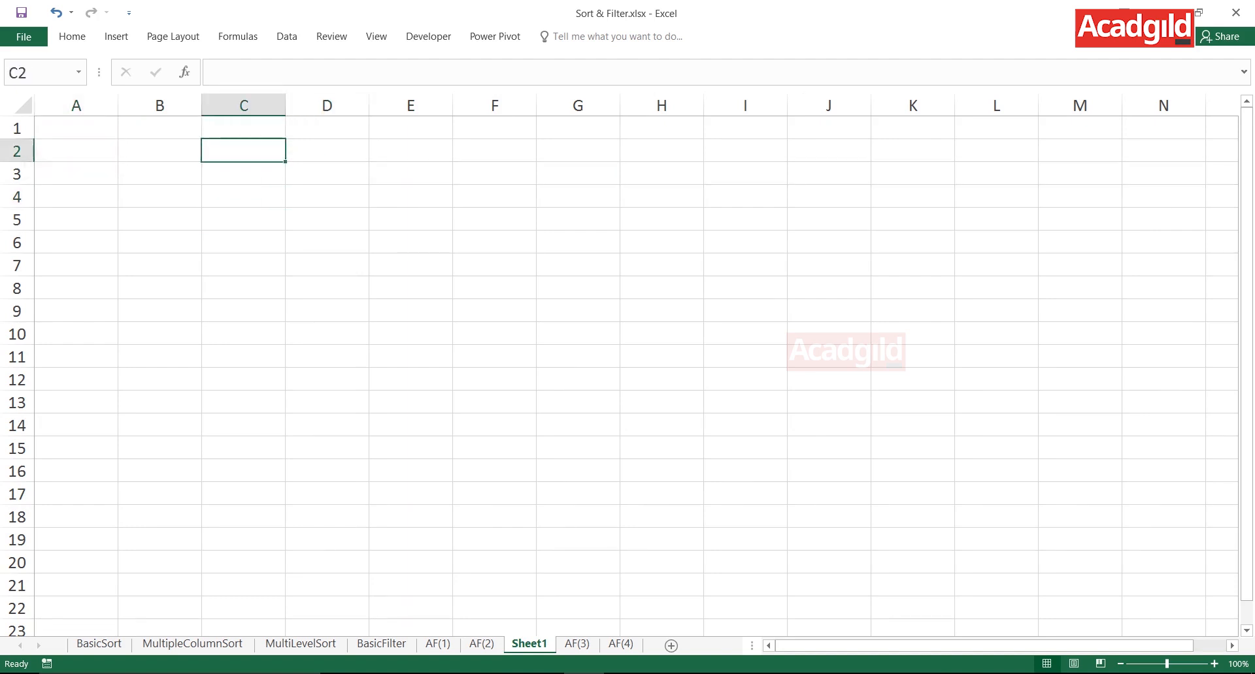
- Start an Advanced Filter from the empty Sheet1 and set its list range to A8:E217 on AF(2)
left_click(160, 151)
left_click(286, 36)
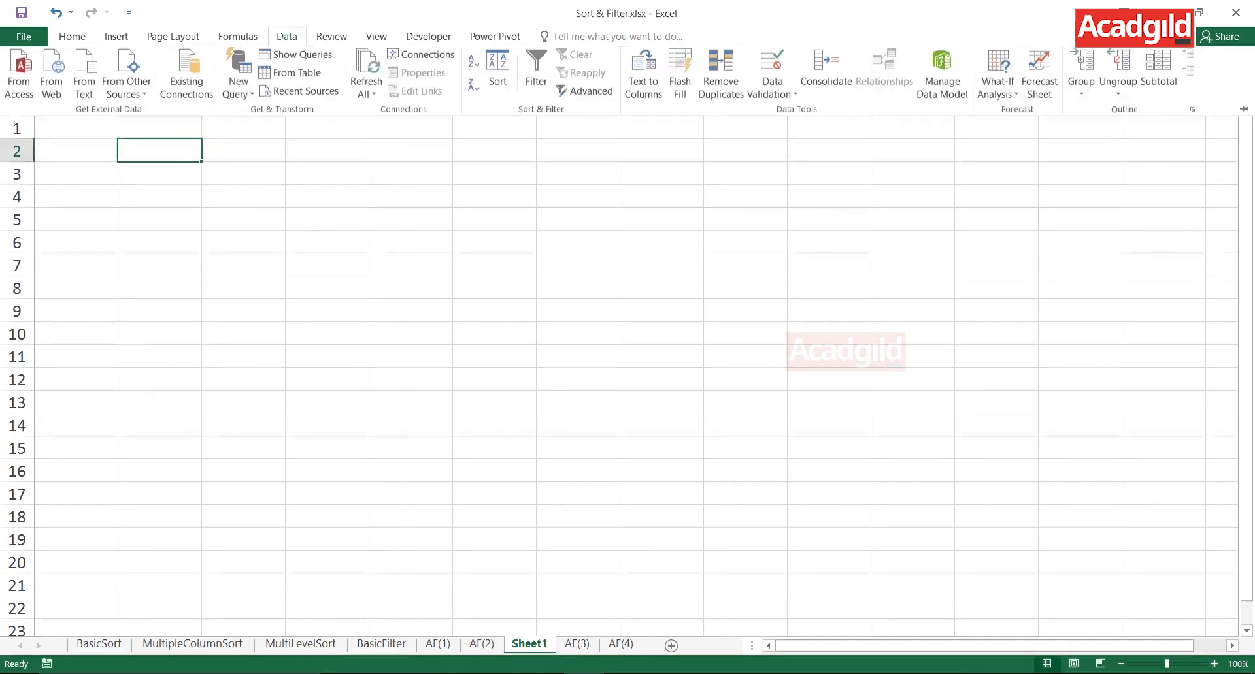
left_click(578, 93)
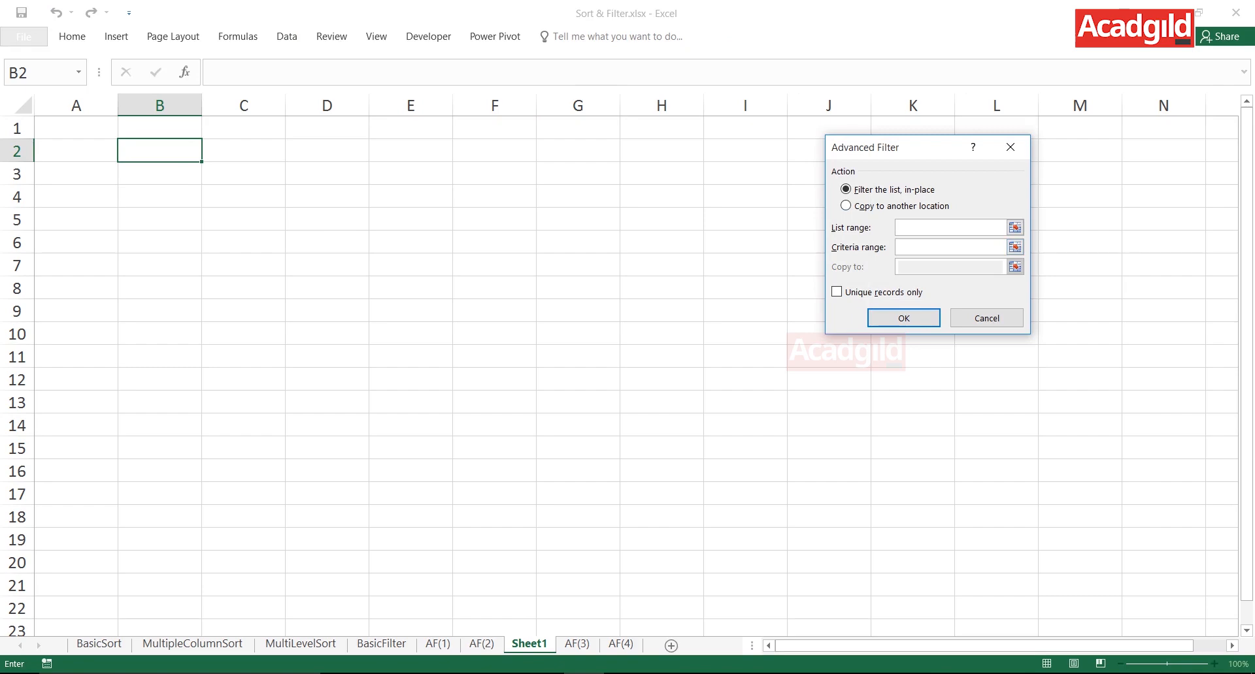
left_click_drag(896, 147, 717, 160)
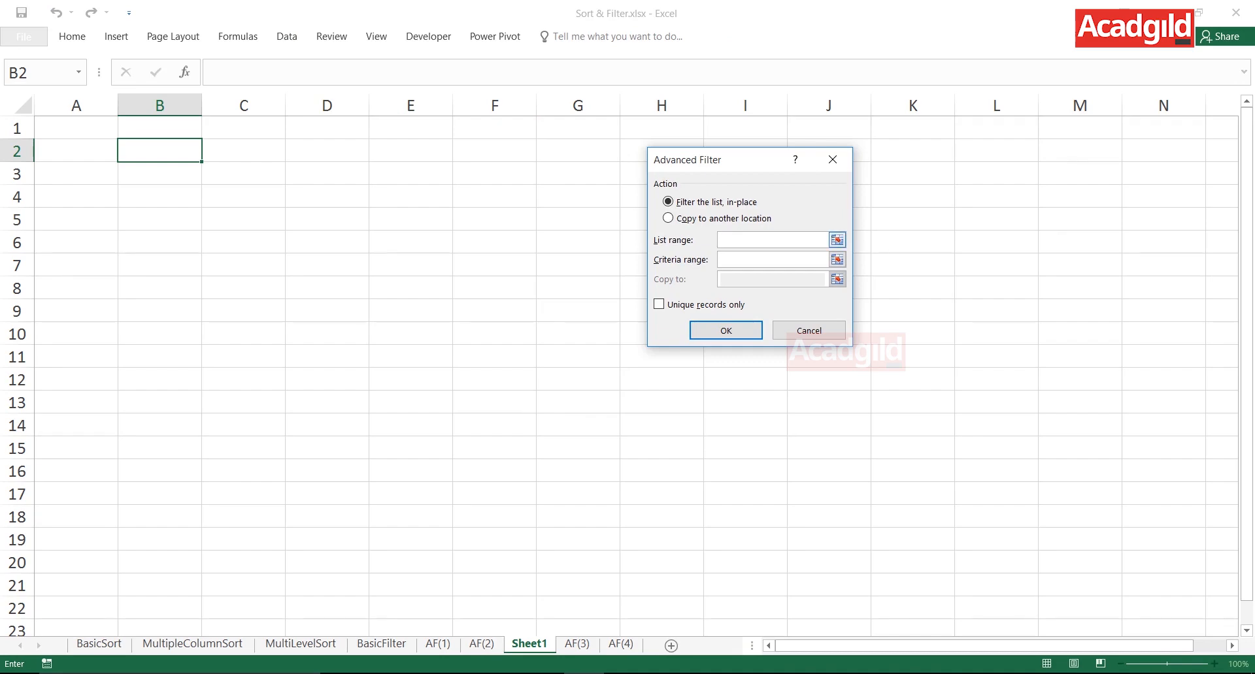
left_click(837, 240)
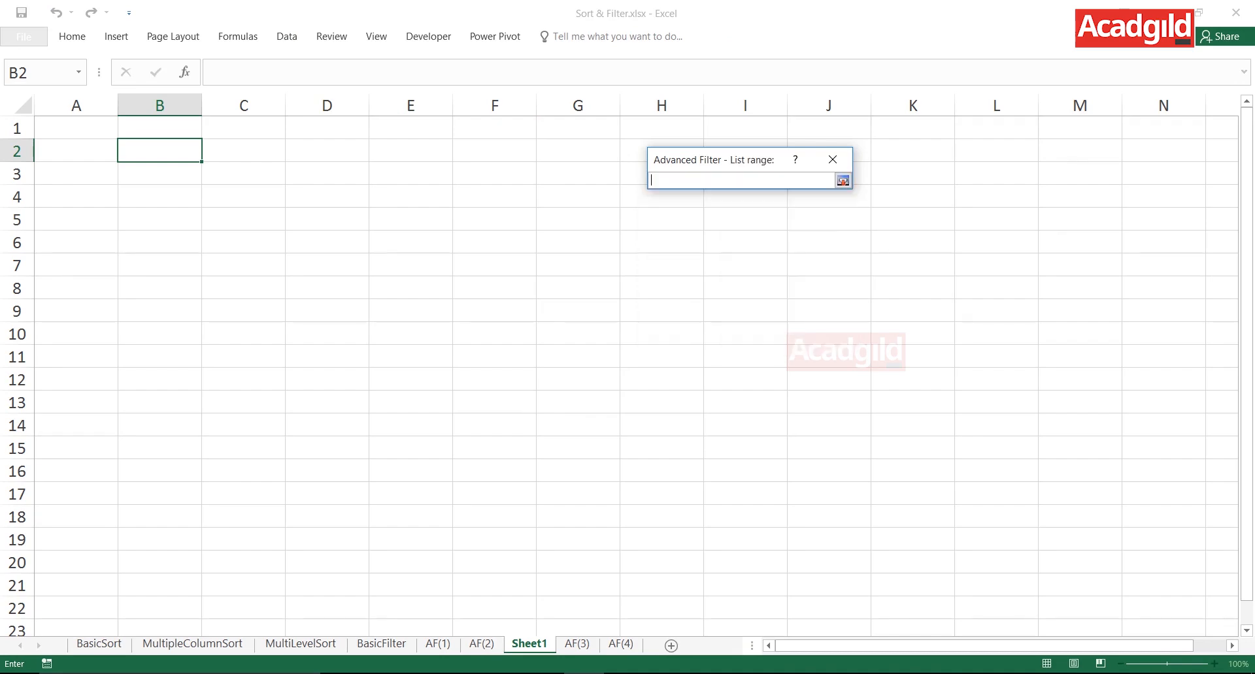
left_click(481, 645)
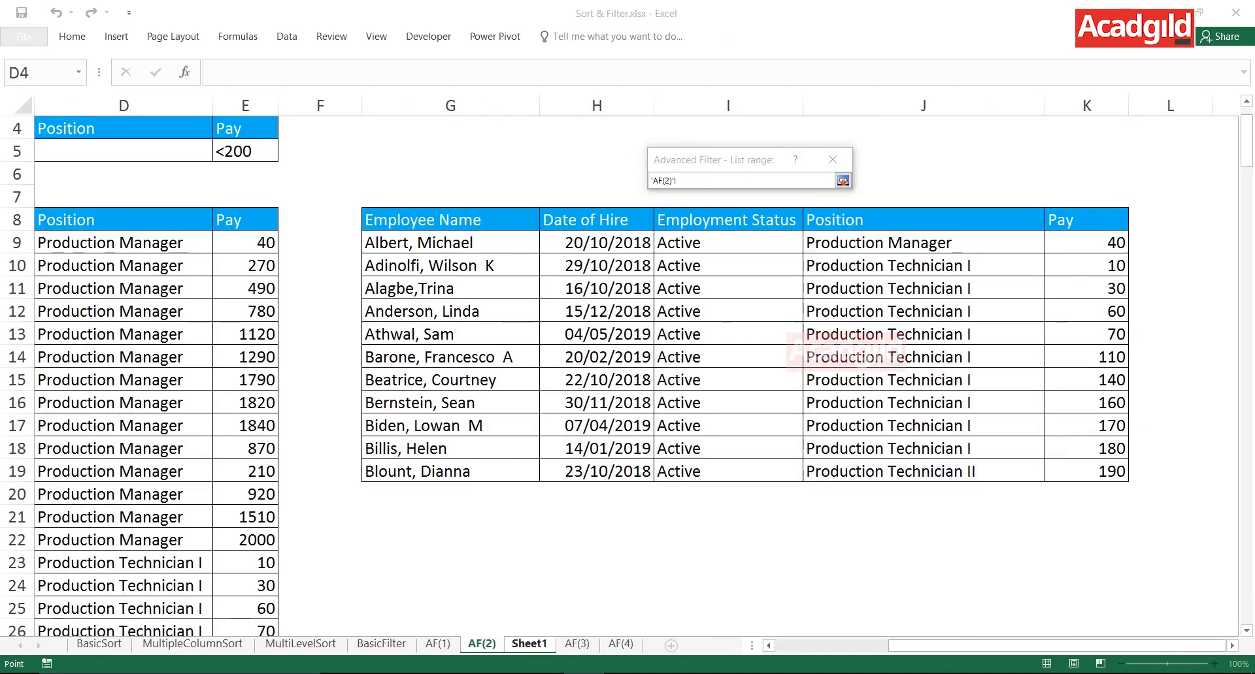
key("ctrl+Down")
key("Left")
key("Left")
key("Left")
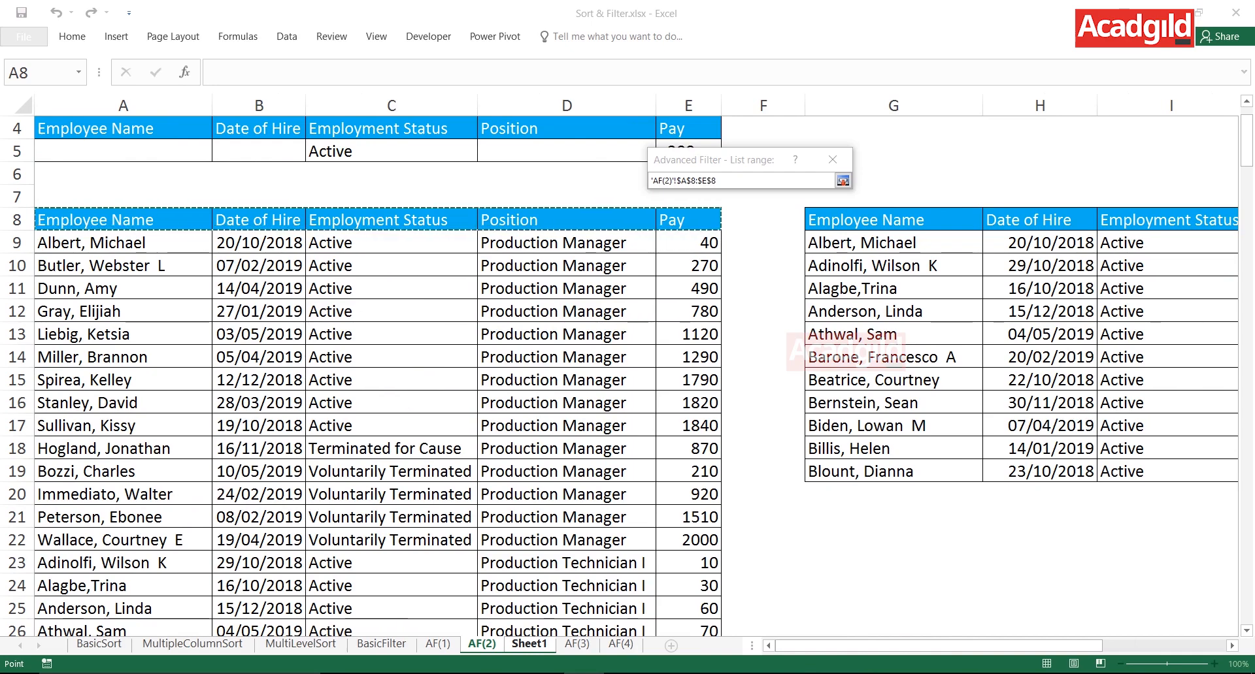
key("ctrl+shift+Right")
key("ctrl+shift+Down")
key("ctrl+BackSpace")
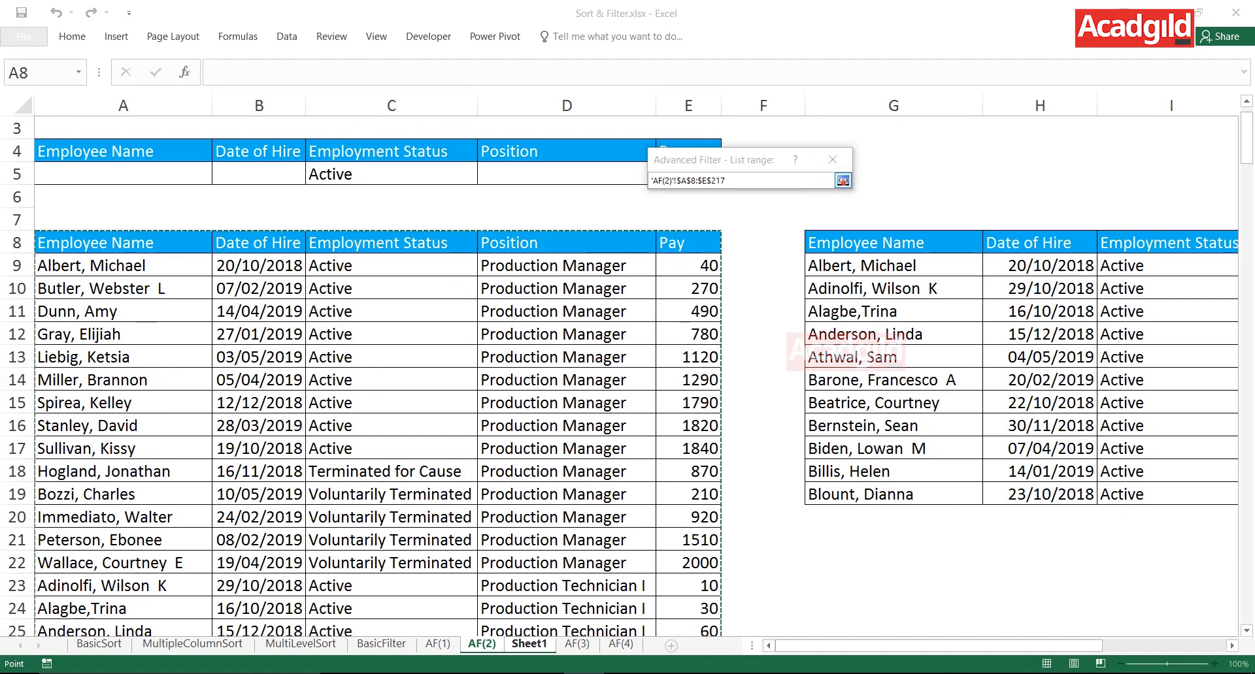
left_click(843, 181)
- Set the filter's criteria range to the criteria block A4:E5 on AF(2)
left_click(837, 259)
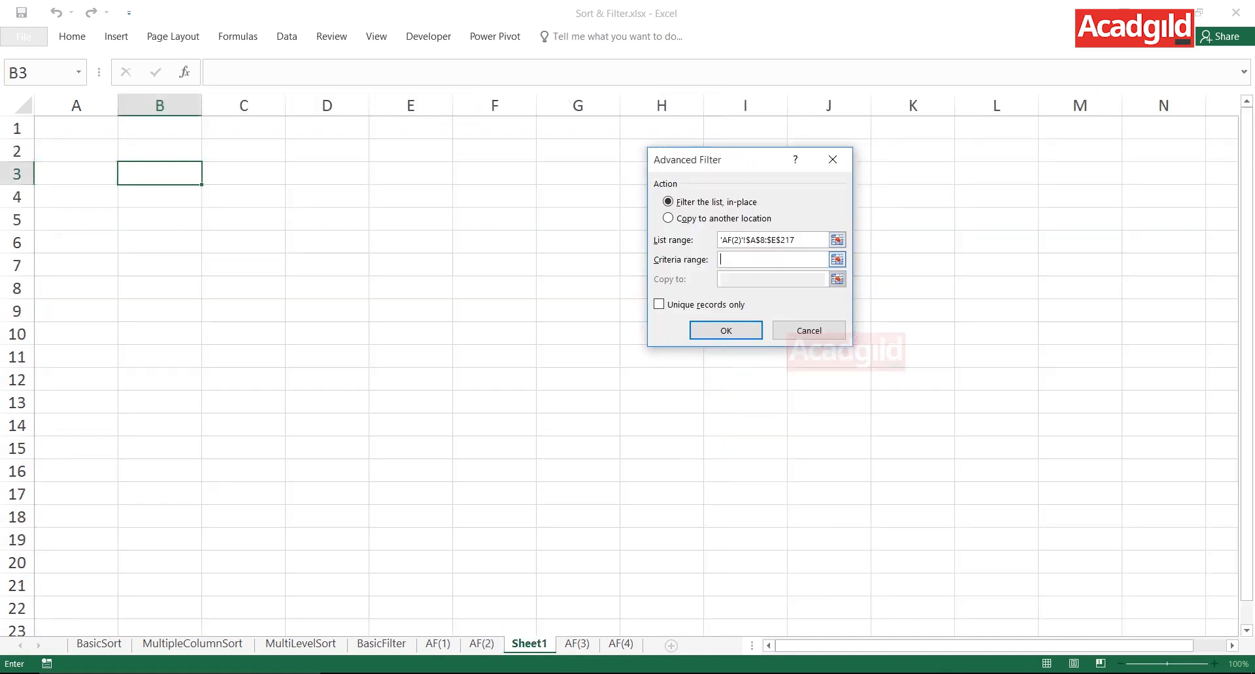
left_click(837, 259)
left_click(482, 644)
left_click(123, 151)
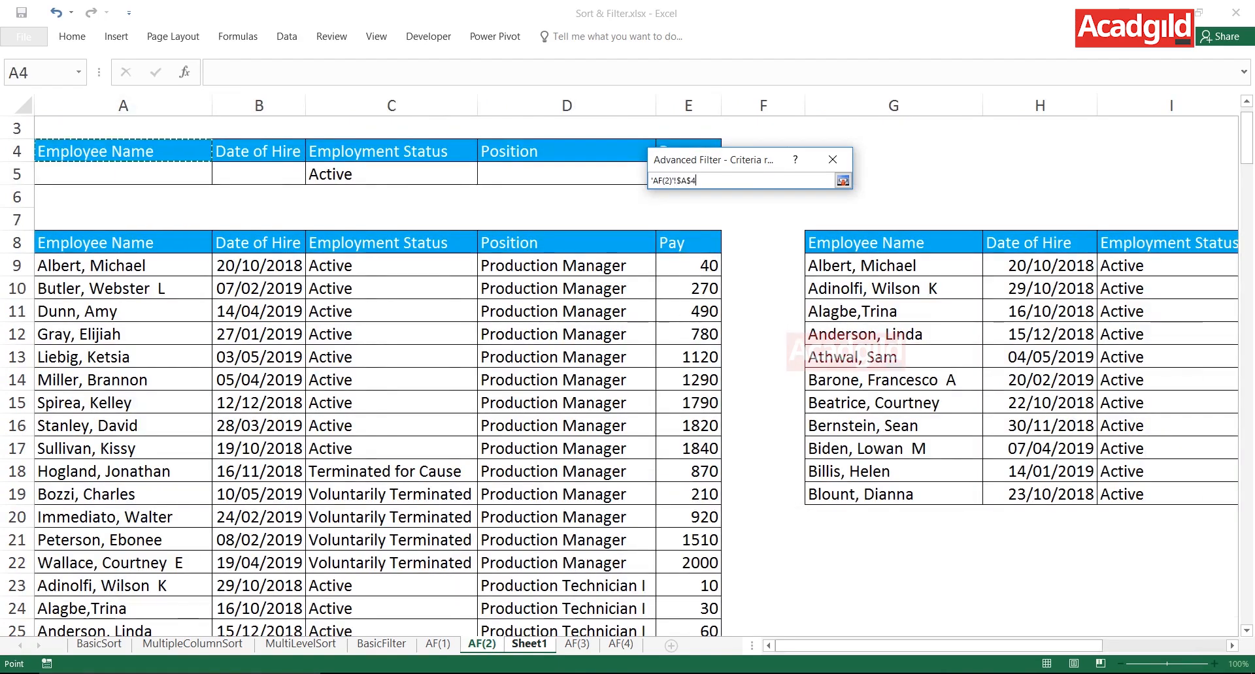
left_click_drag(122, 151, 686, 174)
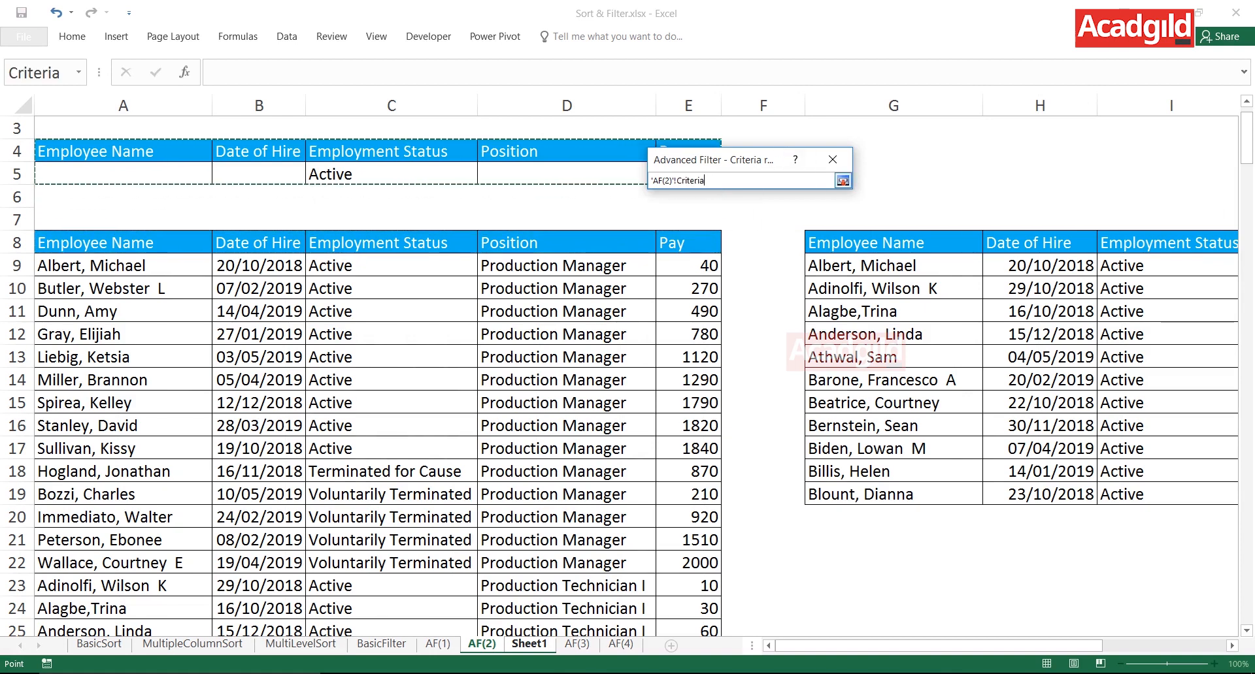
left_click(843, 181)
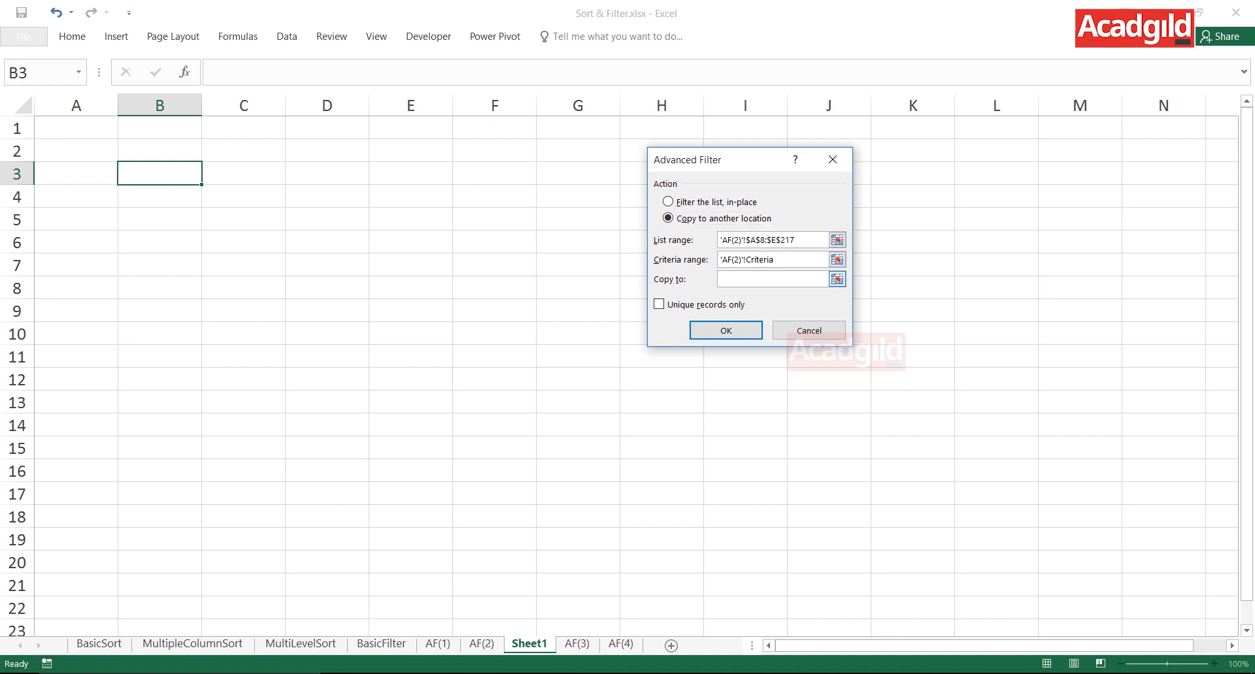
- Choose to copy the results to another location, set cell B3 on Sheet1 as the destination, and run the filter
left_click(772, 279)
left_click(159, 174)
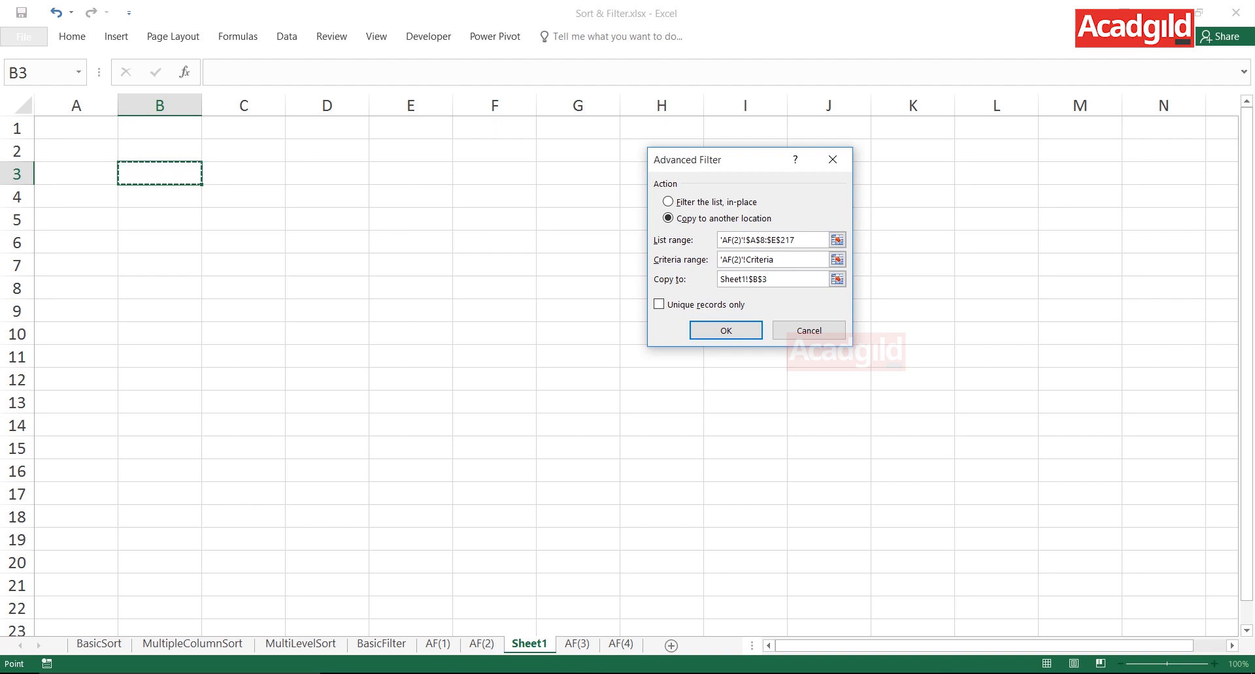
left_click(725, 330)
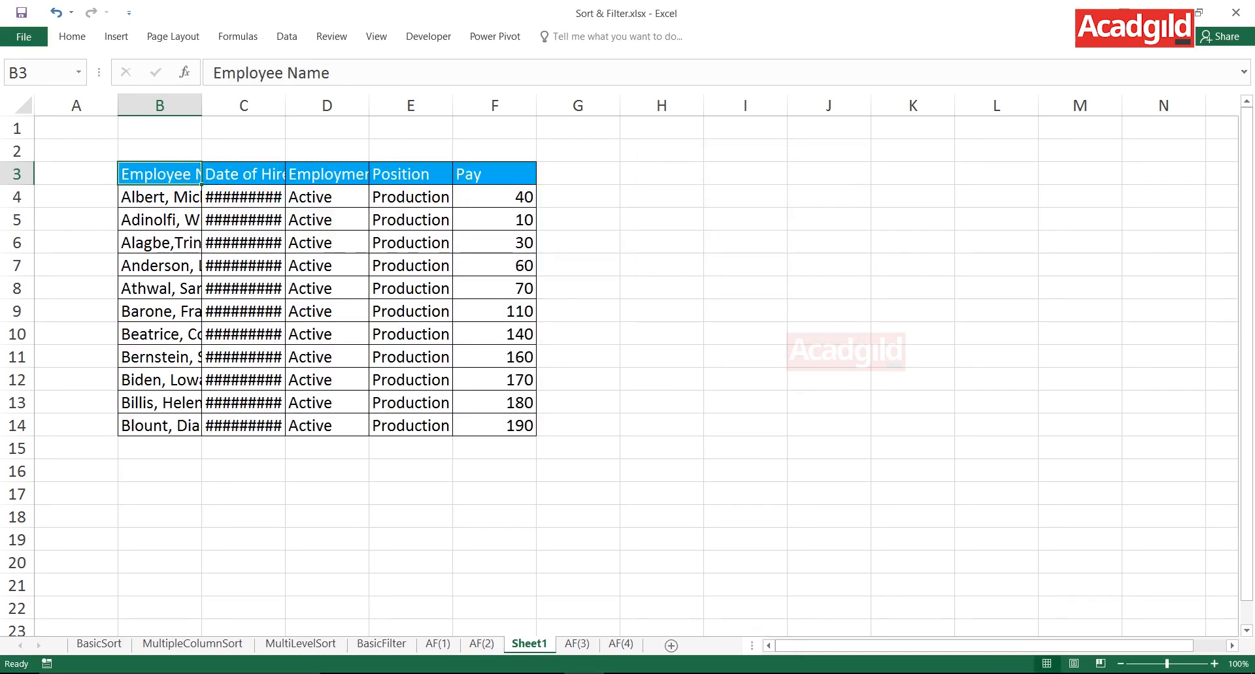
- Autofit the widths of columns B to F to the extracted records
left_click_drag(159, 105, 495, 106)
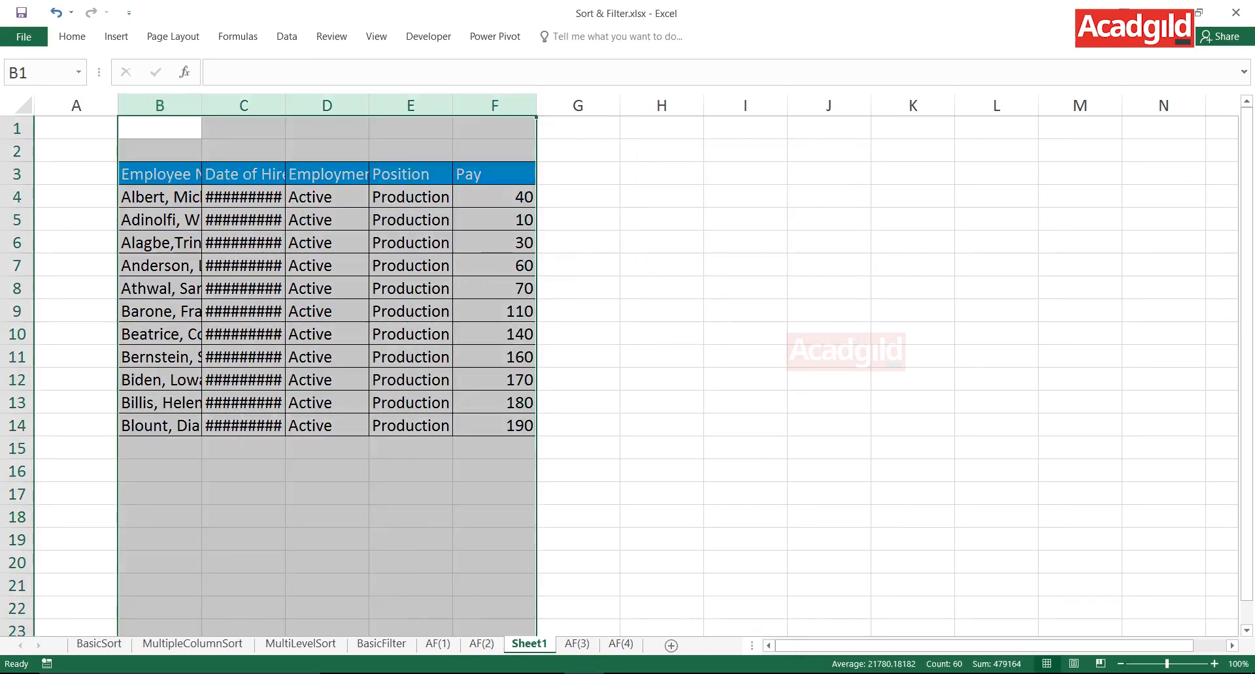
double_click(535, 105)
left_click(711, 403)
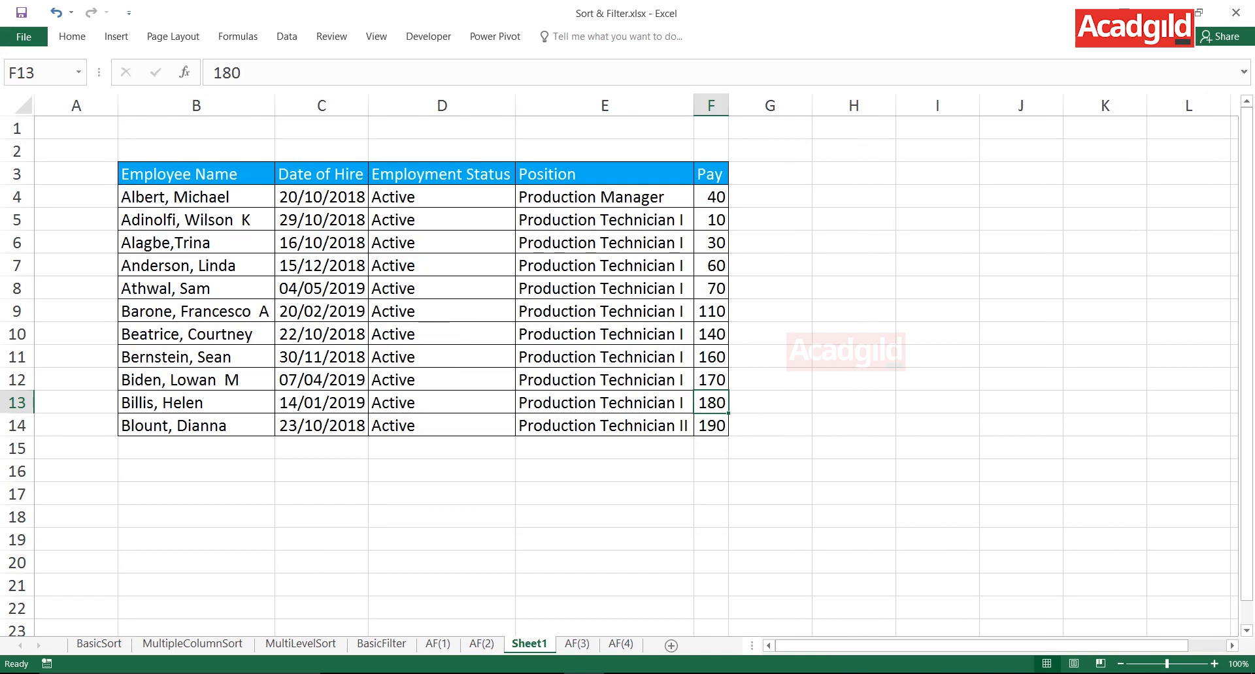
- Check the Employment Status and Pay columns of the extracted records against the filter criteria
left_click_drag(442, 174, 442, 426)
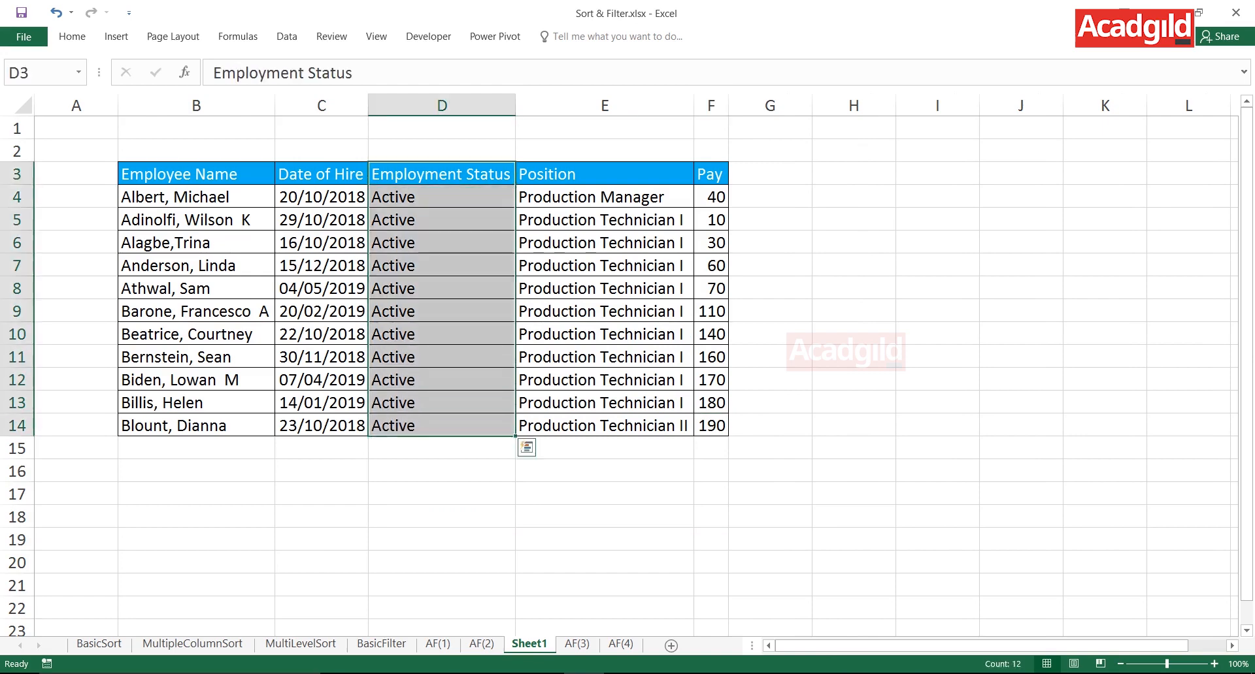
left_click(710, 174)
left_click_drag(710, 174, 710, 426)
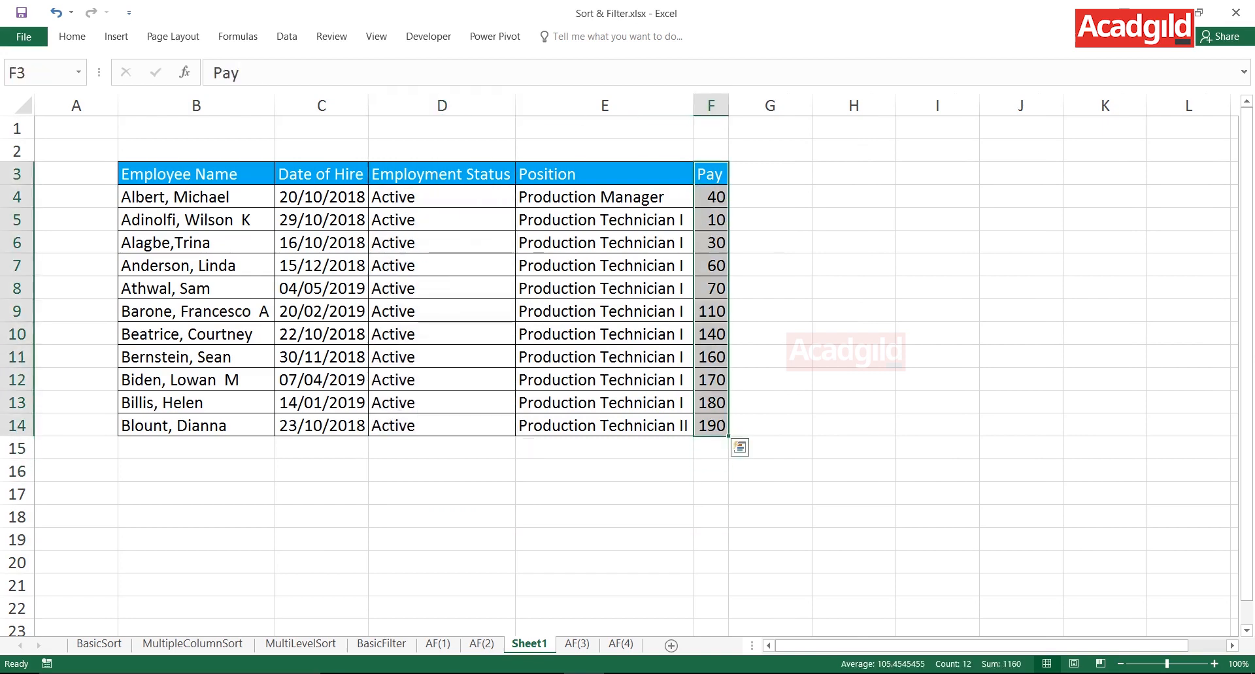
left_click(196, 220)
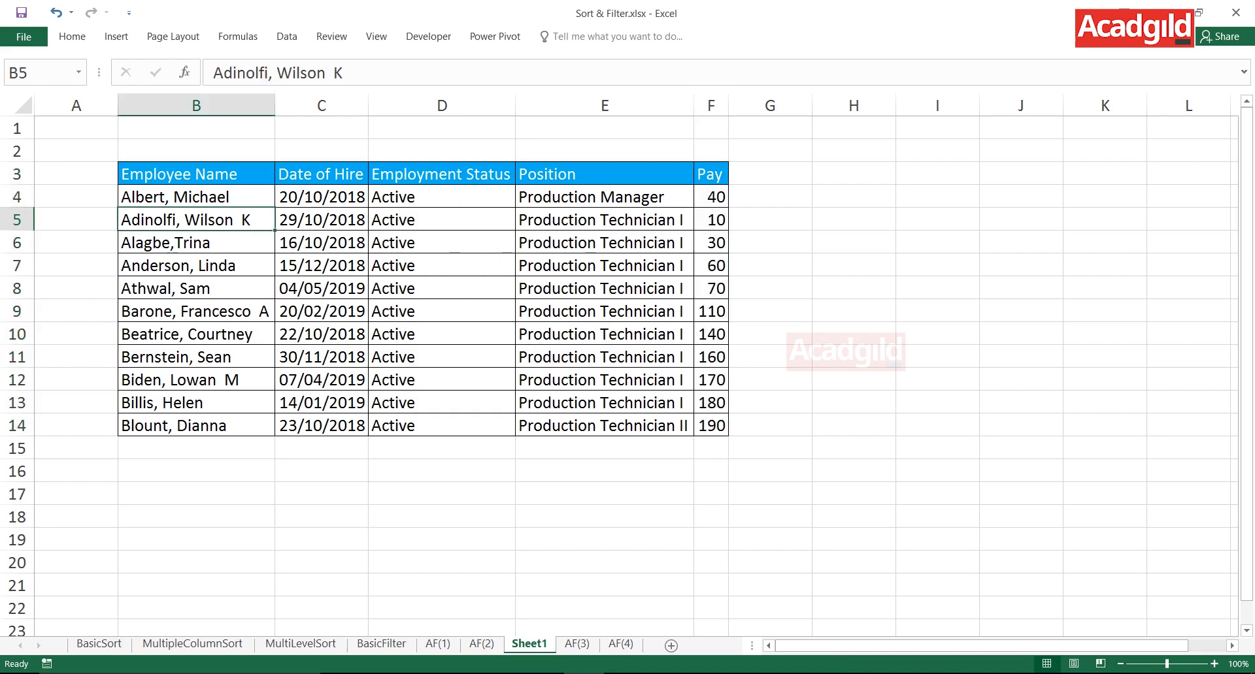
- Rename Sheet1 as "Active<120"
double_click(529, 644)
type("Active")
key("BackSpace")
type("e<120")
key("Return")
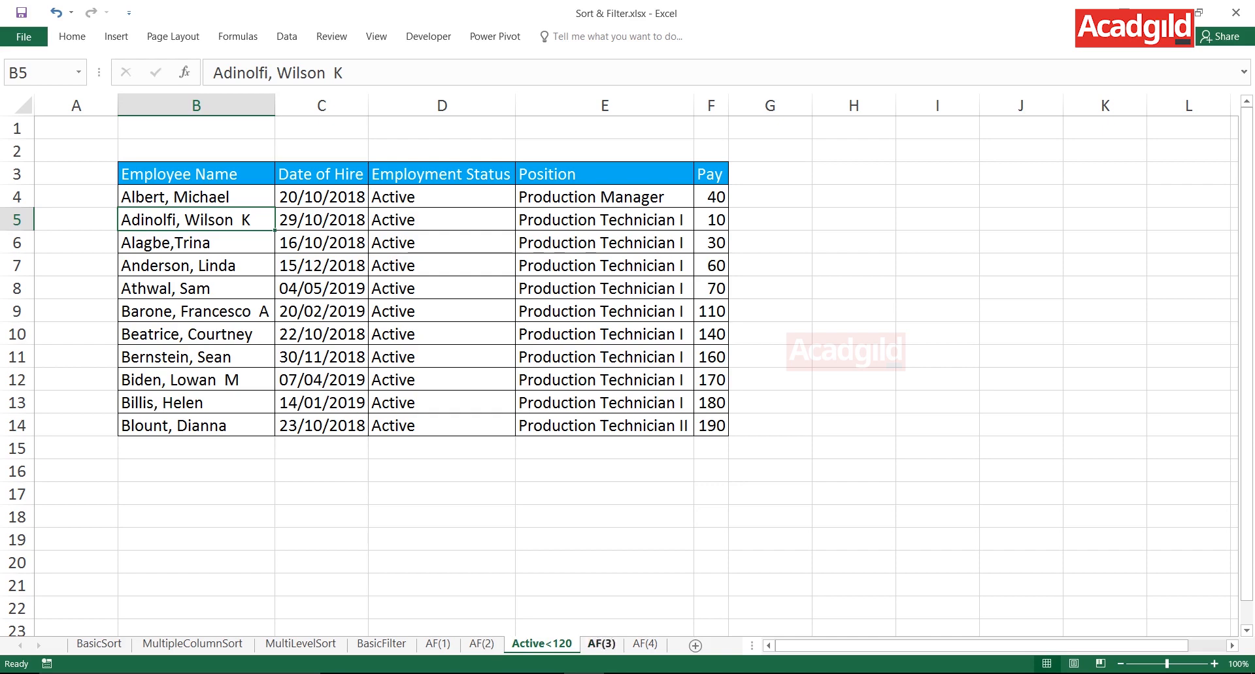
- Return to AF(2) and review the criteria block and the shortcut notes at the top of the sheet
left_click(482, 643)
left_click(391, 356)
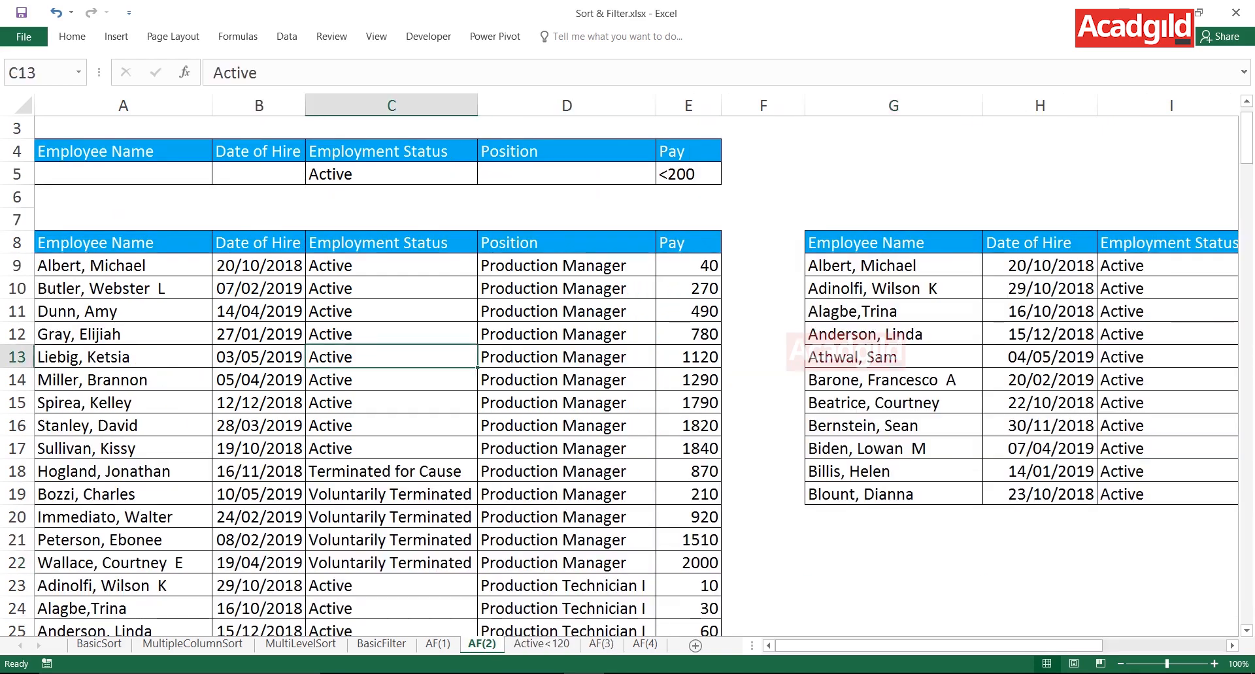
key("ctrl+Left")
key("ctrl+Up")
key("ctrl+Up")
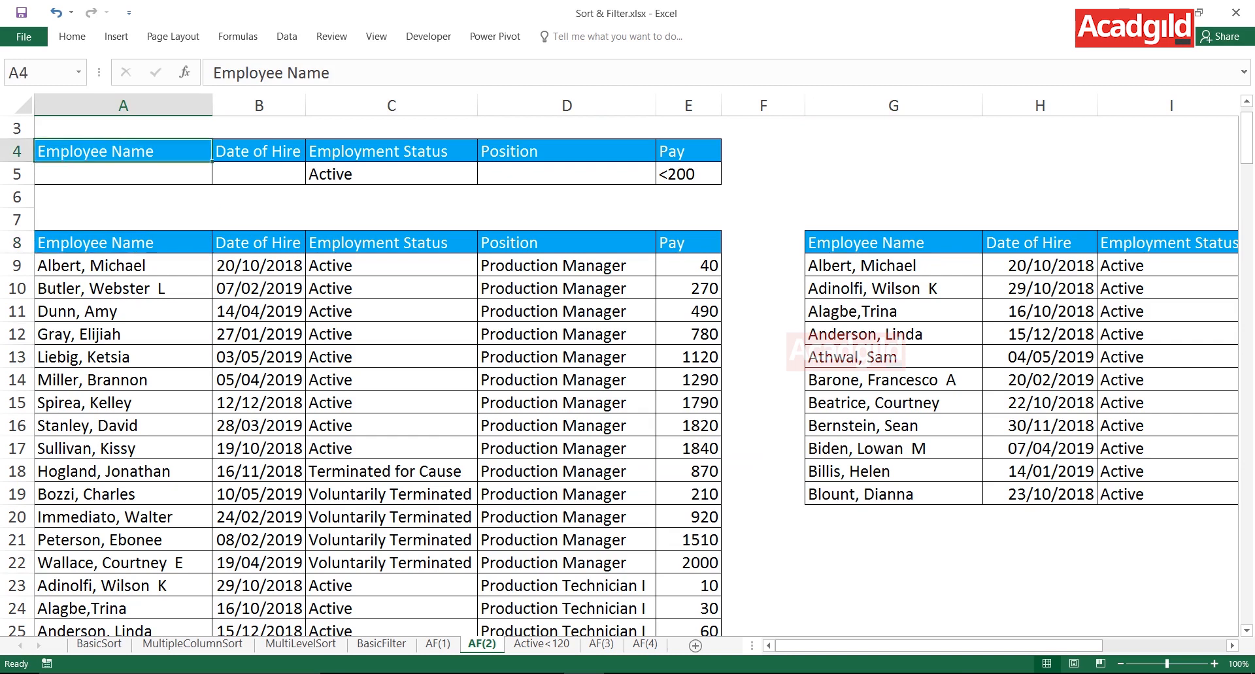
key("ctrl+Right")
key("ctrl+Up")
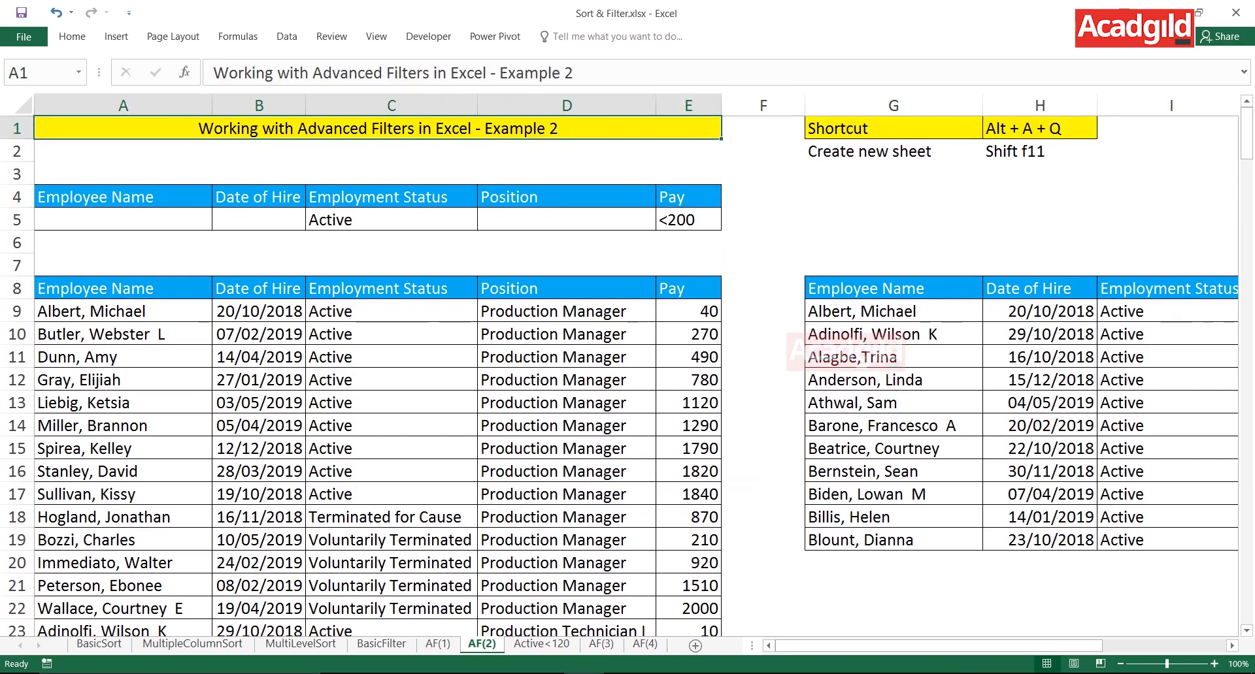
left_click_drag(893, 129, 1038, 151)
left_click(762, 174)
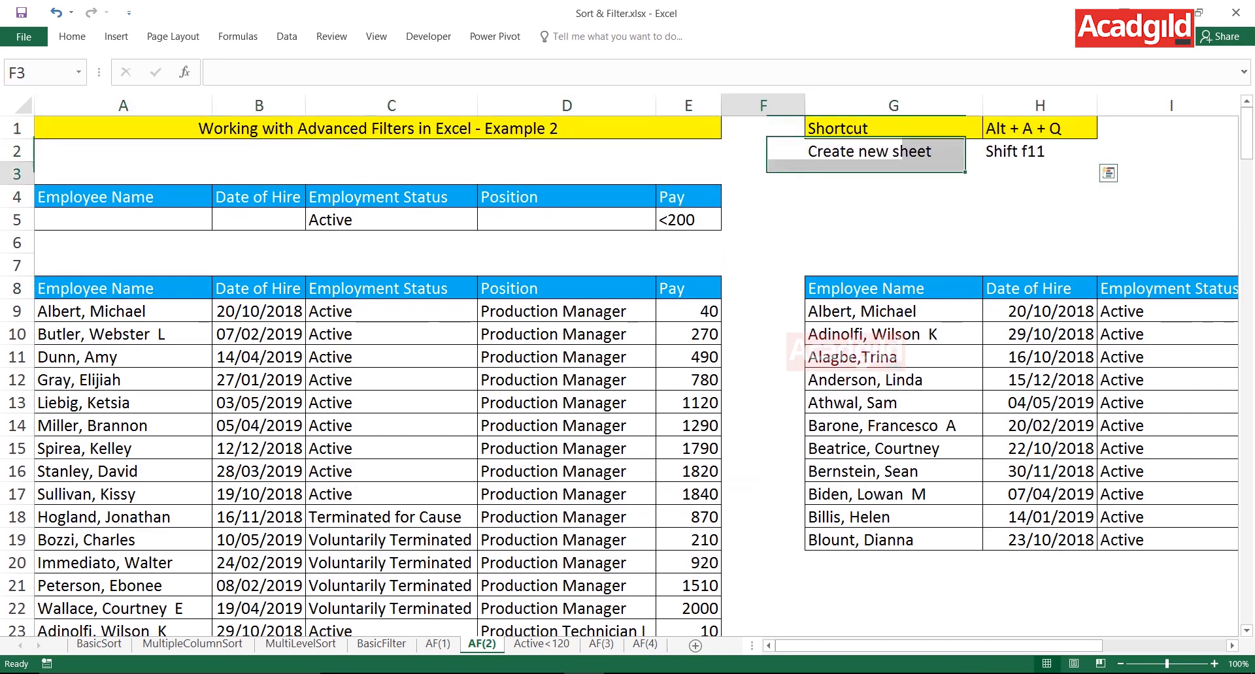
left_click(391, 196)
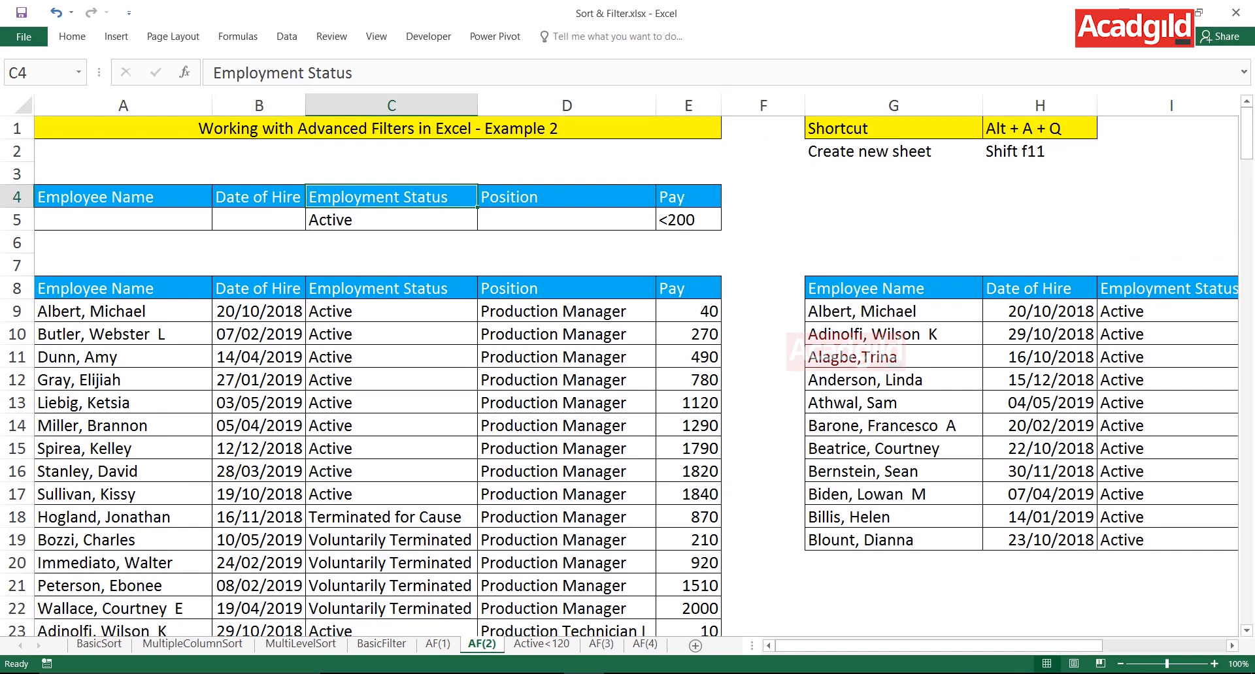